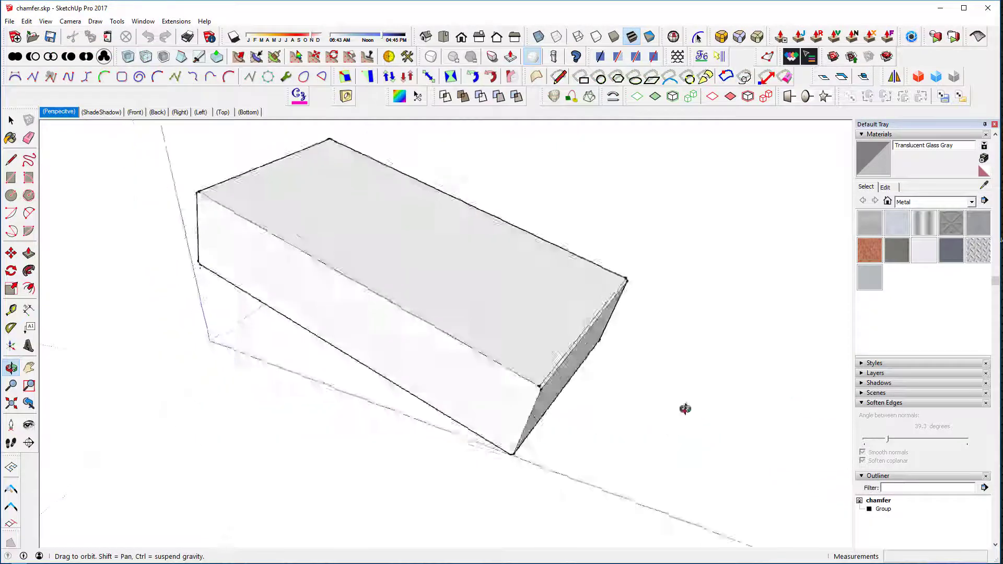
# Step: Switch to the Select tool and zoom in and out on the tapered box
pyautogui.press('space')
pyautogui.scroll(3, 526, 381)
pyautogui.scroll(-3, 526, 377)
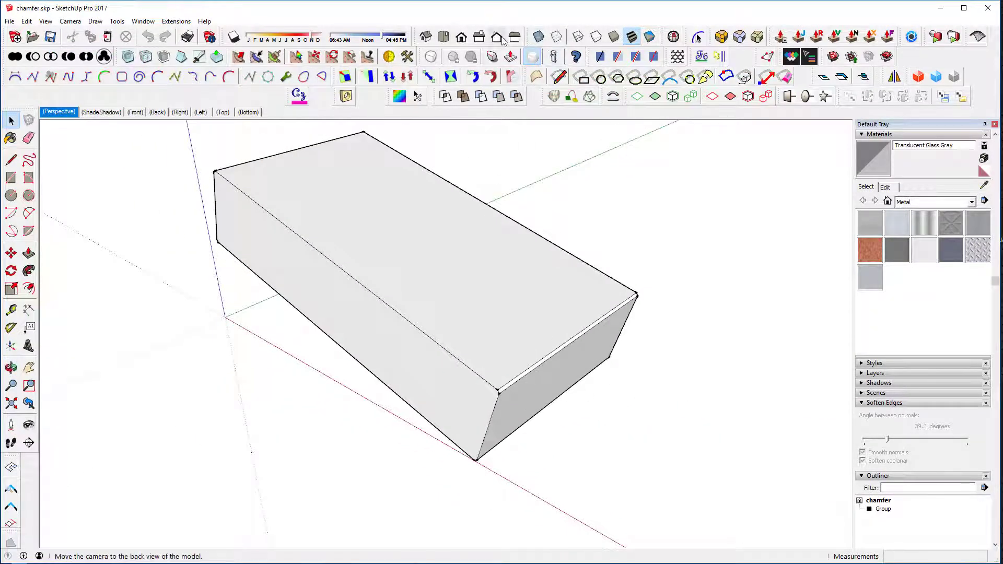
# Step: View the box from Top, then orbit back to an angled perspective of it
pyautogui.click(445, 38)
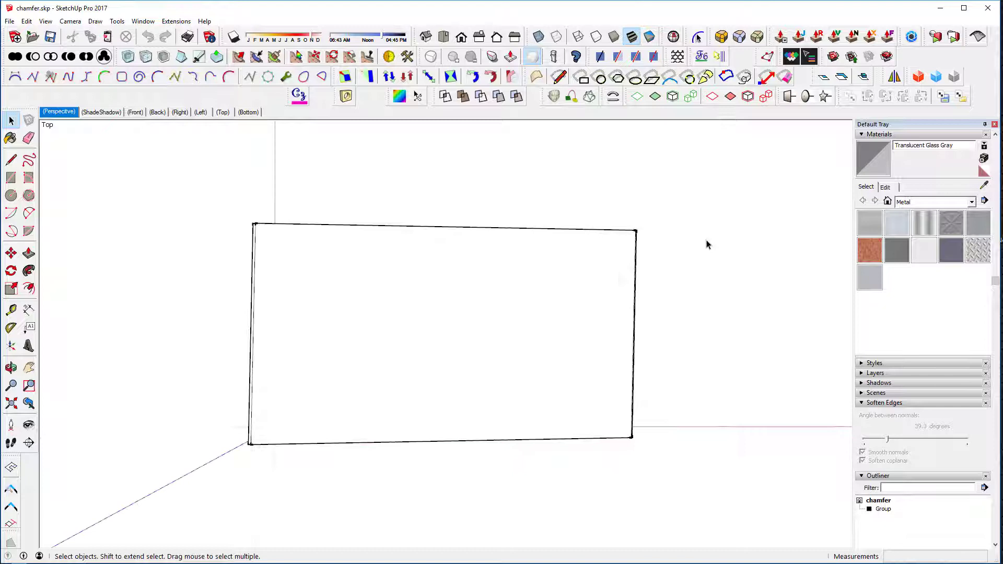
pyautogui.moveTo(673, 233); pyautogui.dragTo(706, 249, button='middle')
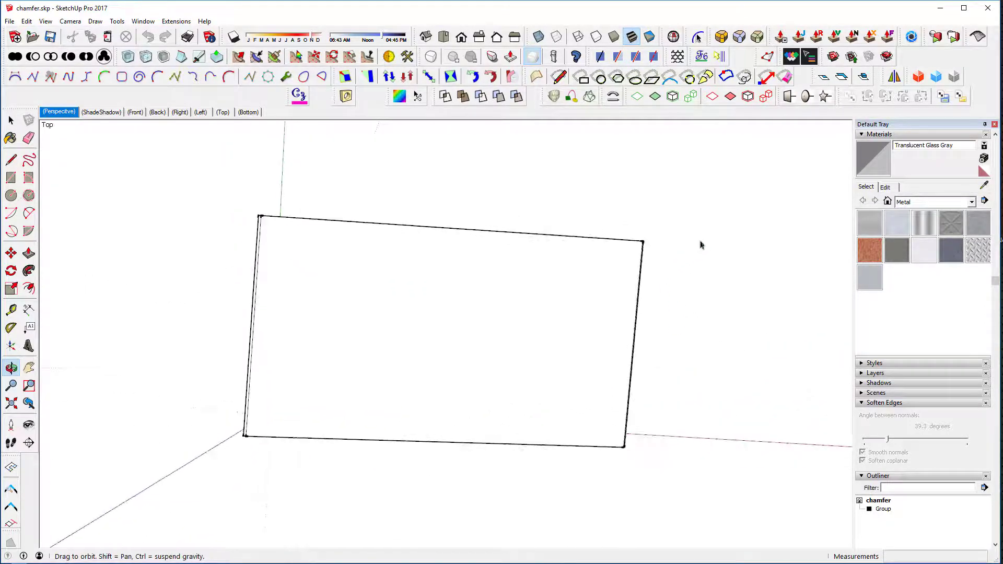
pyautogui.press('space')
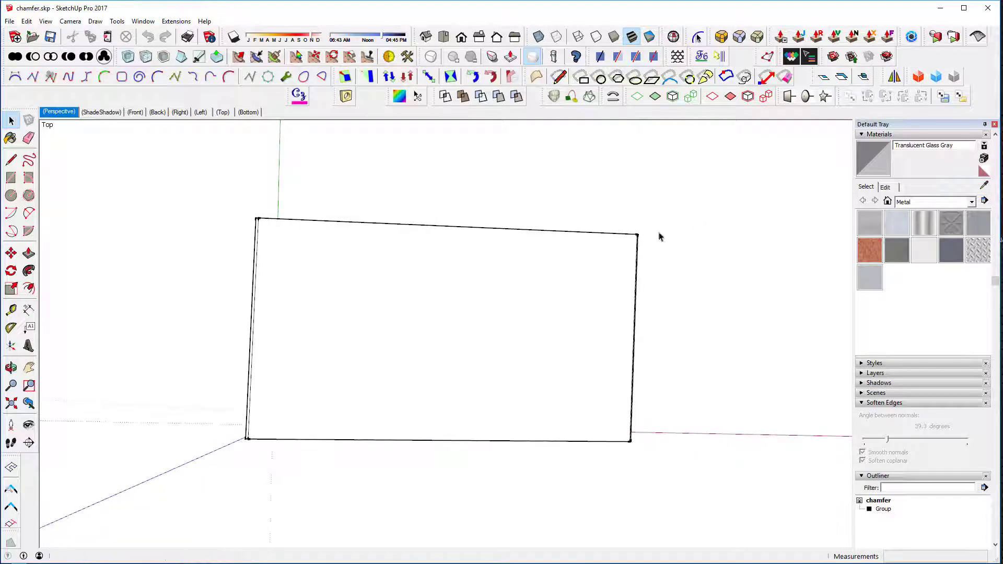
pyautogui.moveTo(546, 280); pyautogui.dragTo(571, 413, button='middle')
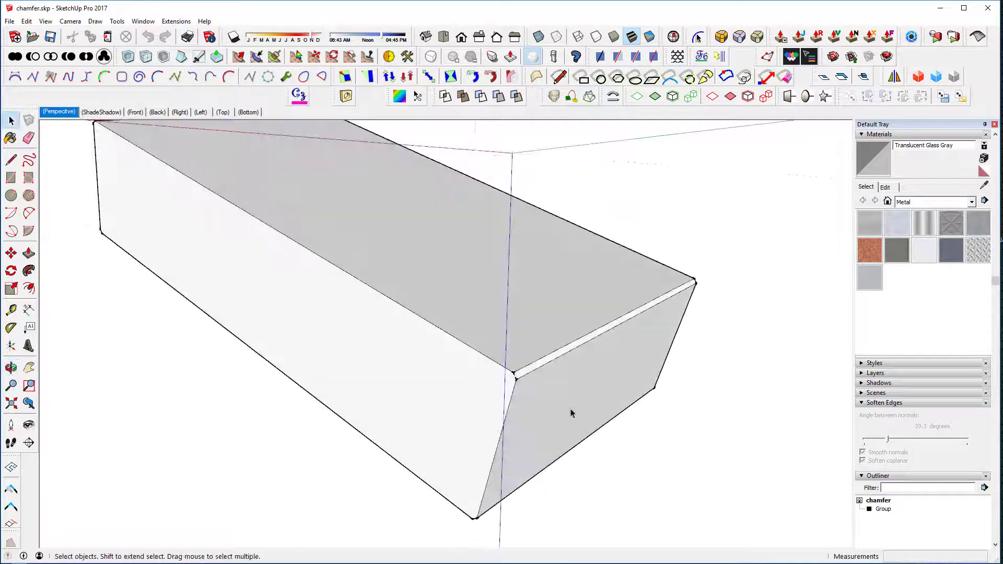
# Step: Paint the tapered box group with Metal Seamed and hide it
pyautogui.click(571, 392)
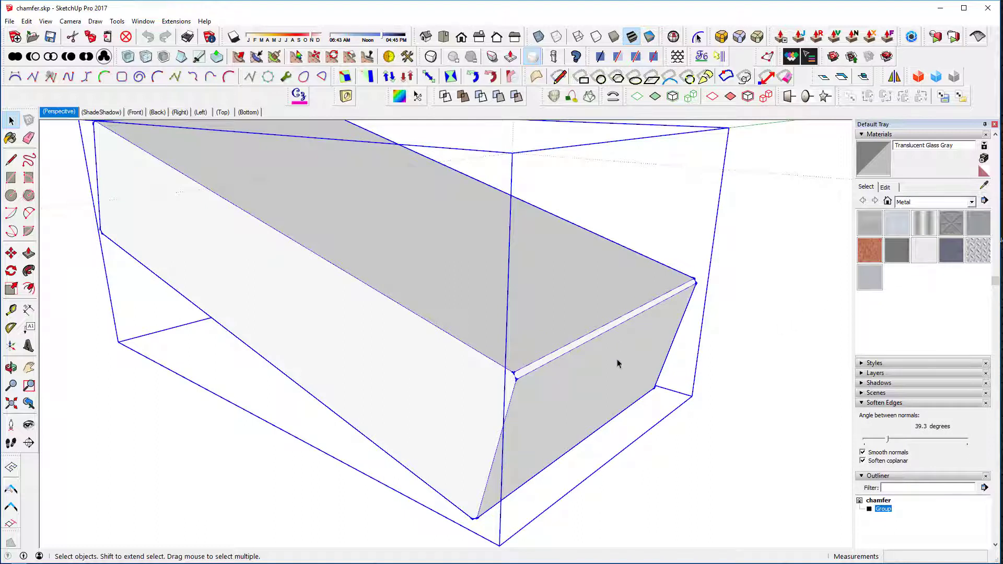
pyautogui.click(895, 256)
pyautogui.click(599, 359)
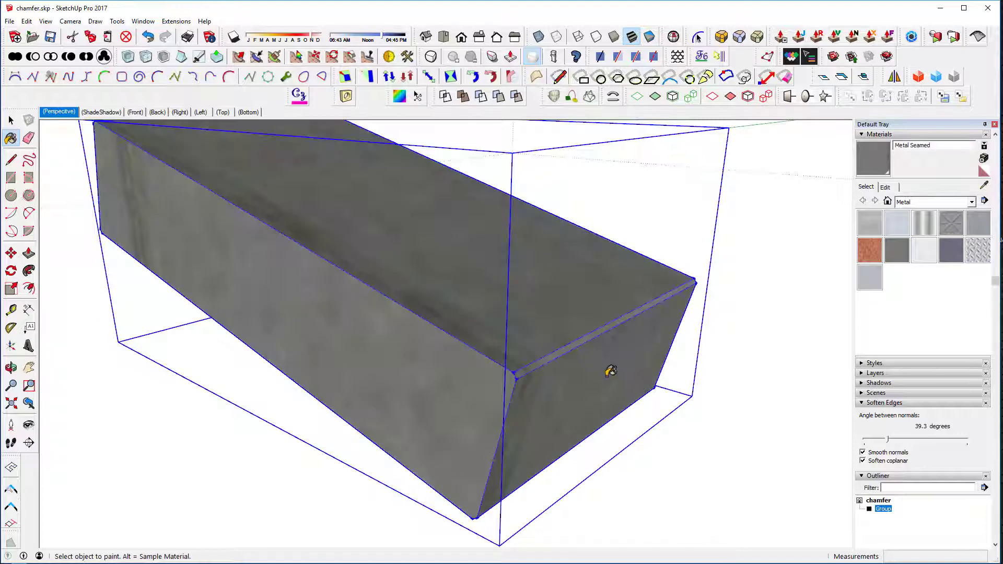
pyautogui.rightClick(629, 340)
pyautogui.click(671, 362)
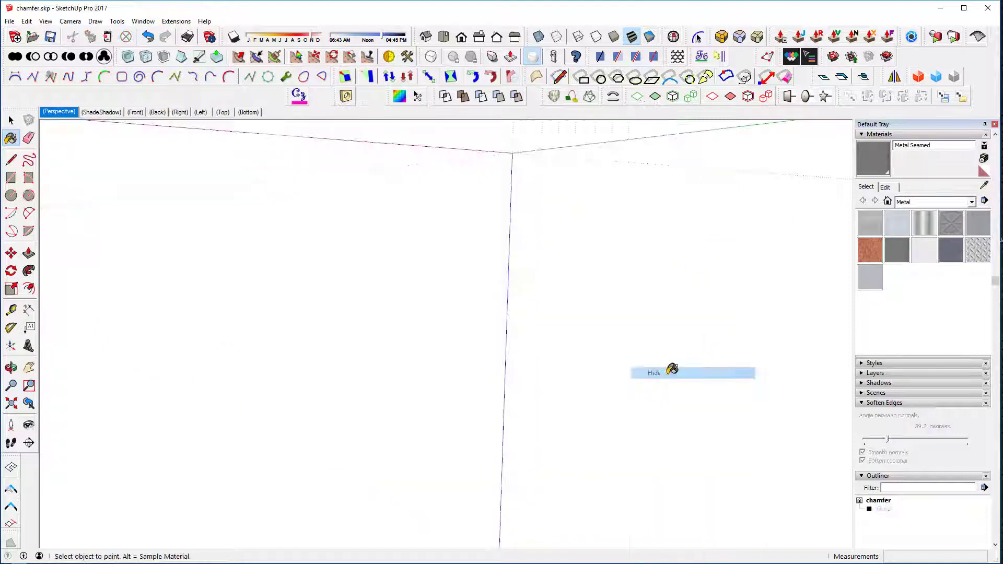
# Step: Put a plain copy of the box back in the same spot and zoom to fit
pyautogui.press('space')
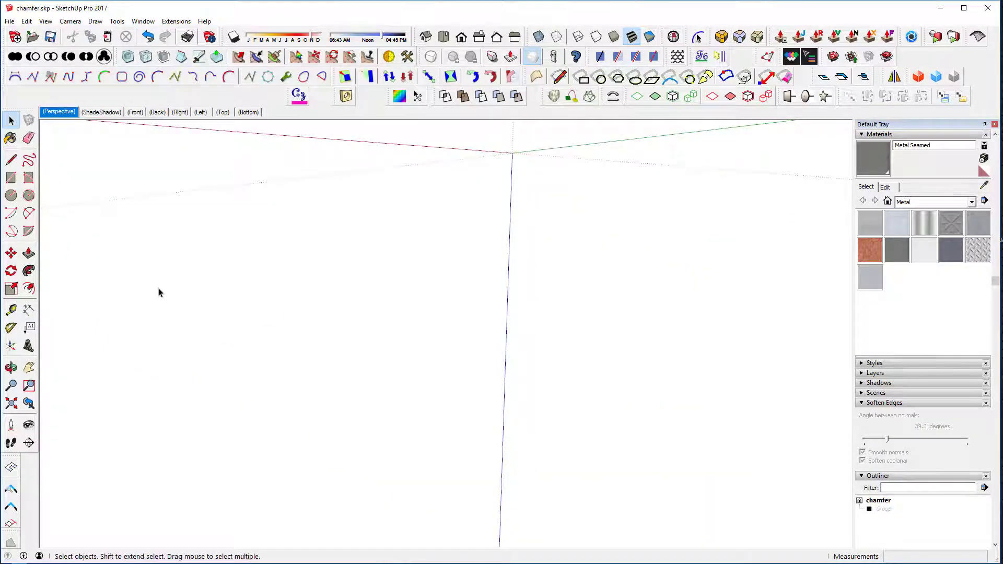
pyautogui.hotkey('ctrl', 'z')
pyautogui.hotkey('shift', 'z')
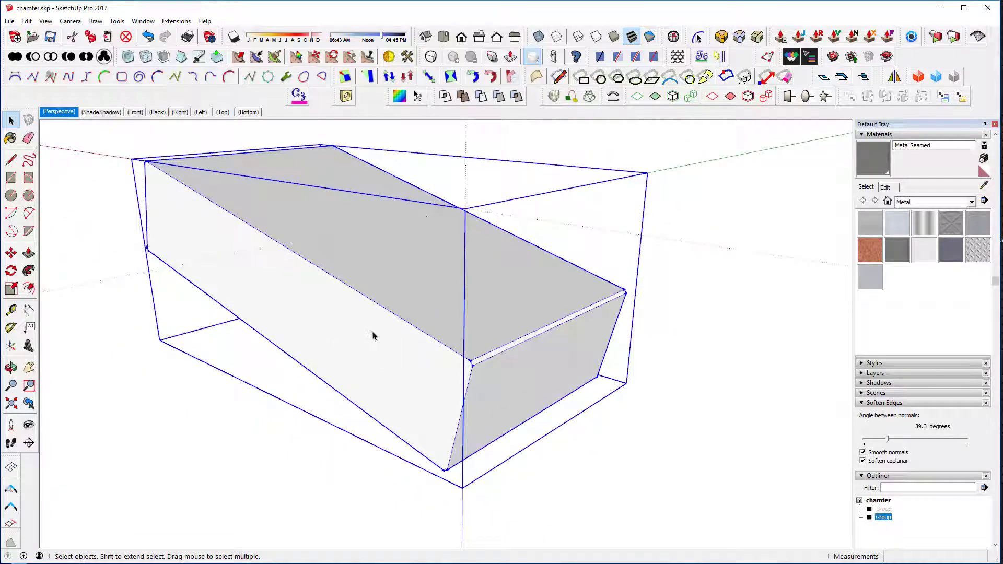
# Step: Inside the copied group, move the top chamfer edge from its endpoint onto the box corner
pyautogui.doubleClick(373, 336)
pyautogui.scroll(3, 515, 346)
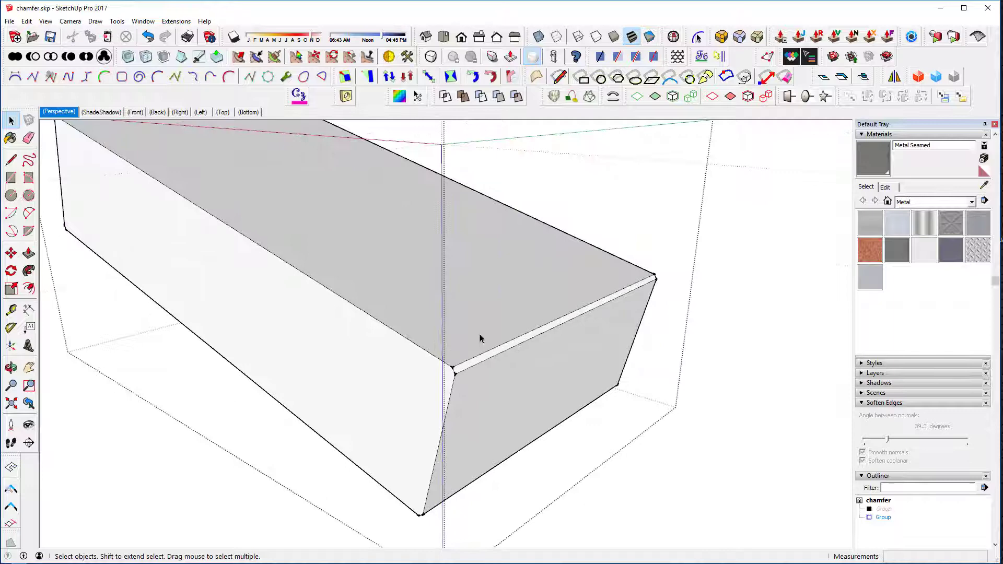
pyautogui.scroll(-2, 458, 350)
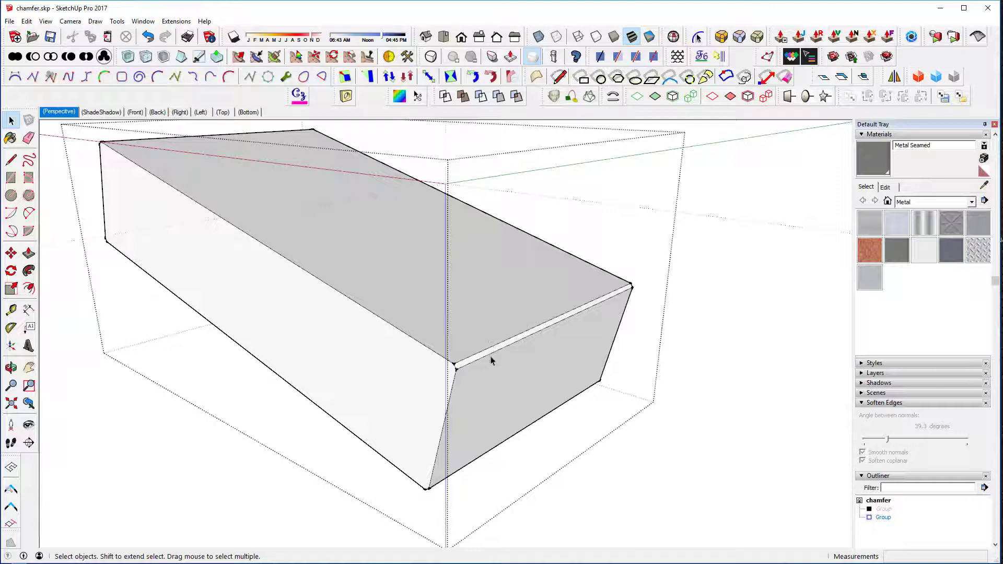
pyautogui.click(480, 357)
pyautogui.scroll(3, 477, 361)
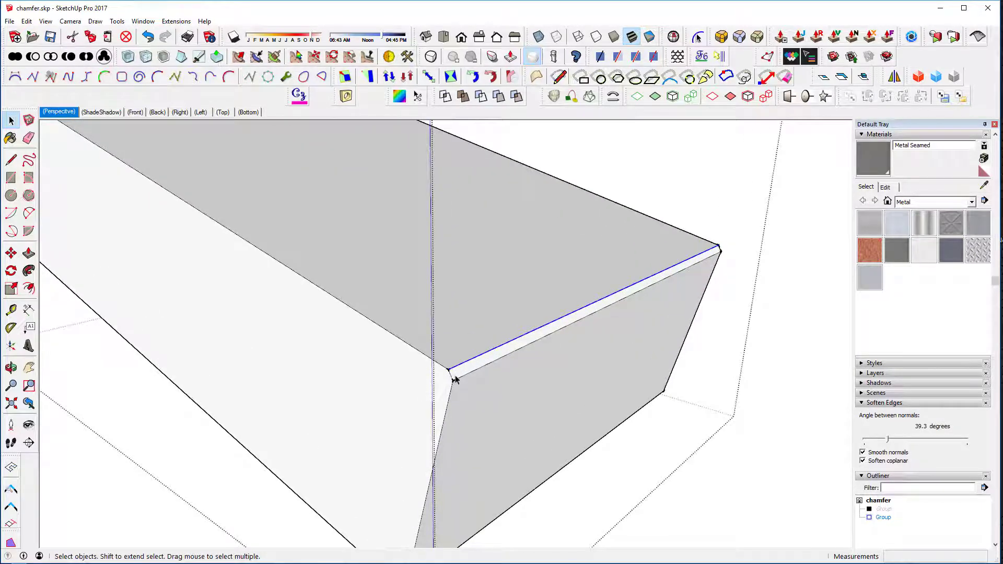
pyautogui.press('m')
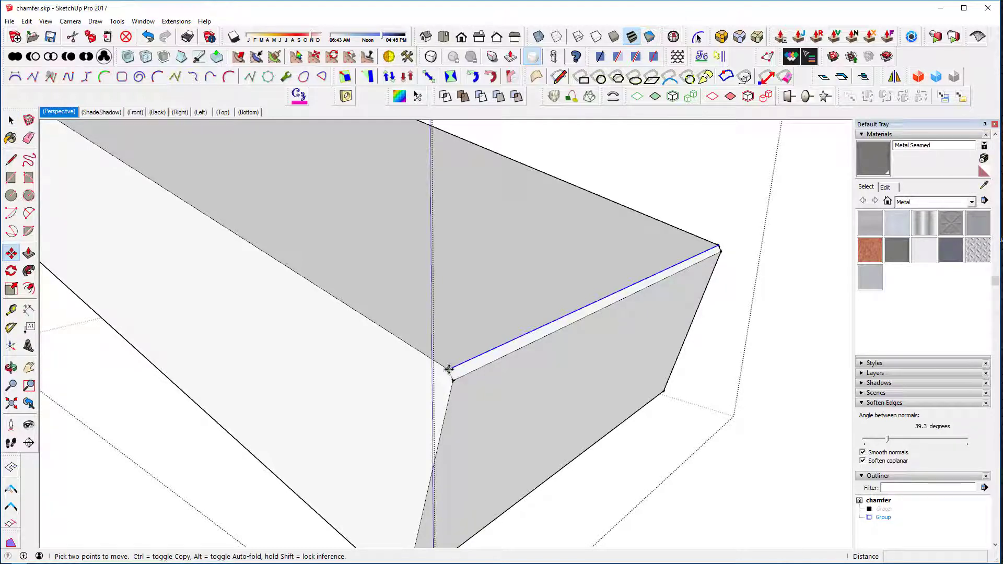
pyautogui.click(449, 369)
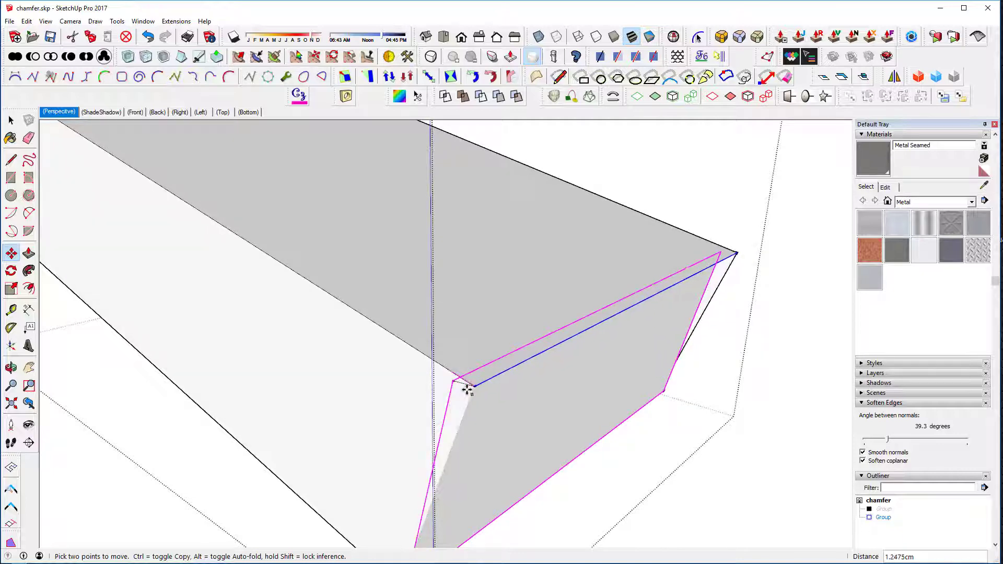
pyautogui.click(454, 384)
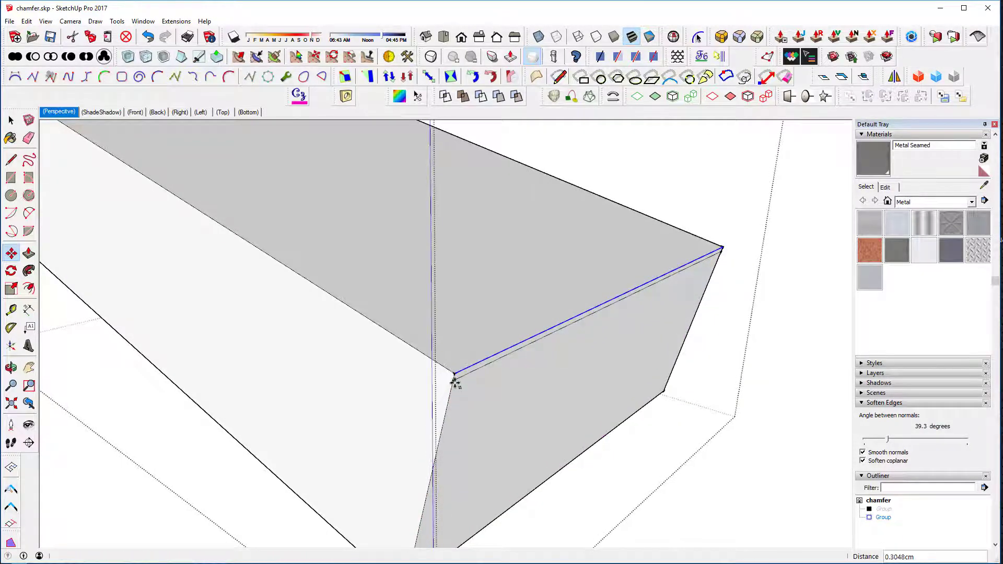
pyautogui.moveTo(452, 381); pyautogui.dragTo(494, 369, button='middle')
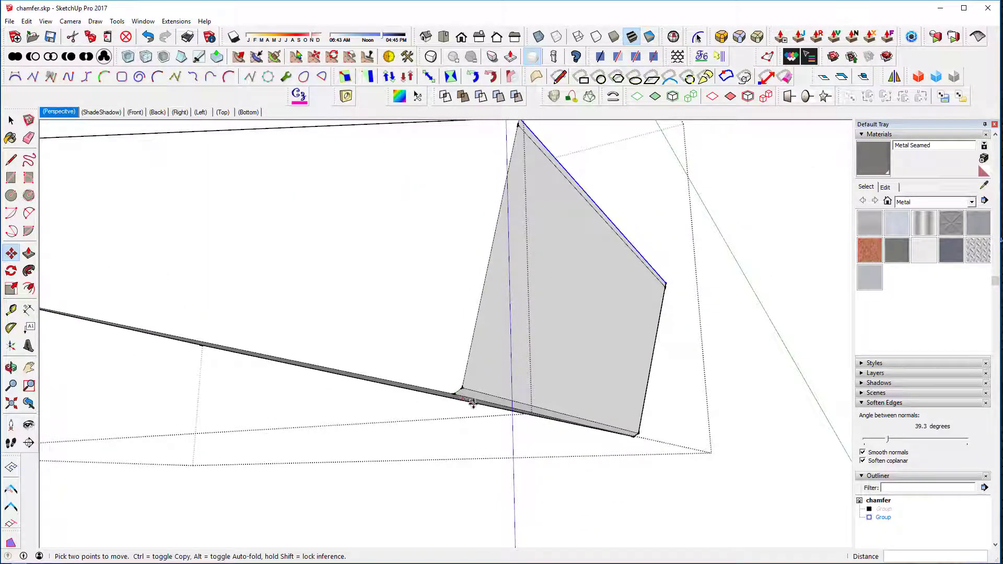
# Step: Move the bottom chamfer edge's endpoint onto the adjacent corner, undoing a misplaced first attempt
pyautogui.press('space')
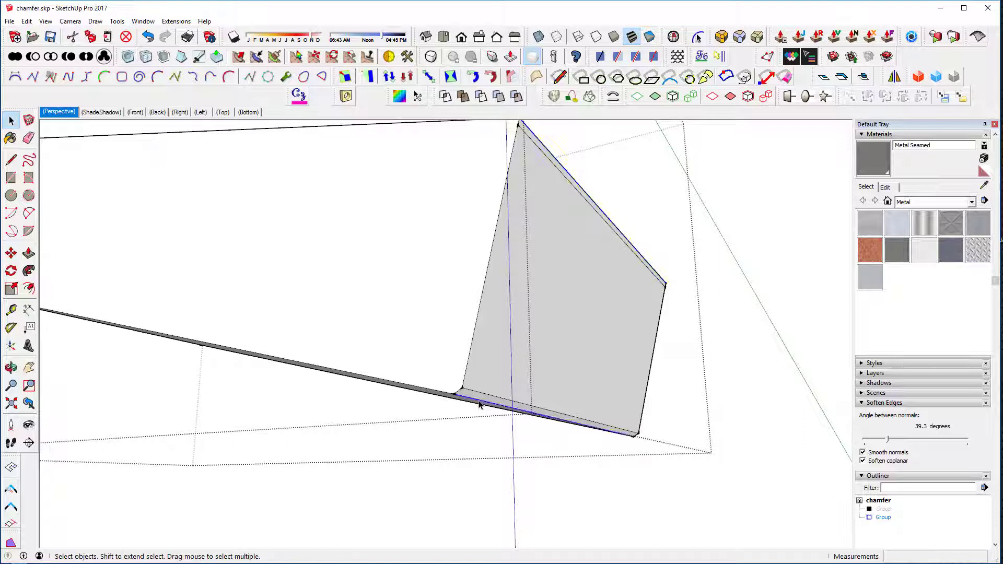
pyautogui.click(479, 404)
pyautogui.press('m')
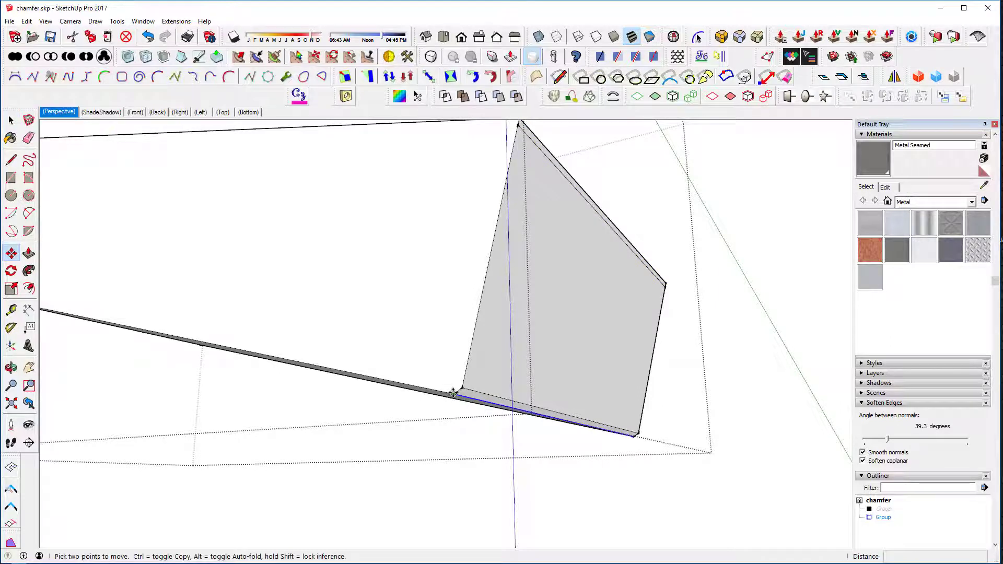
pyautogui.click(452, 393)
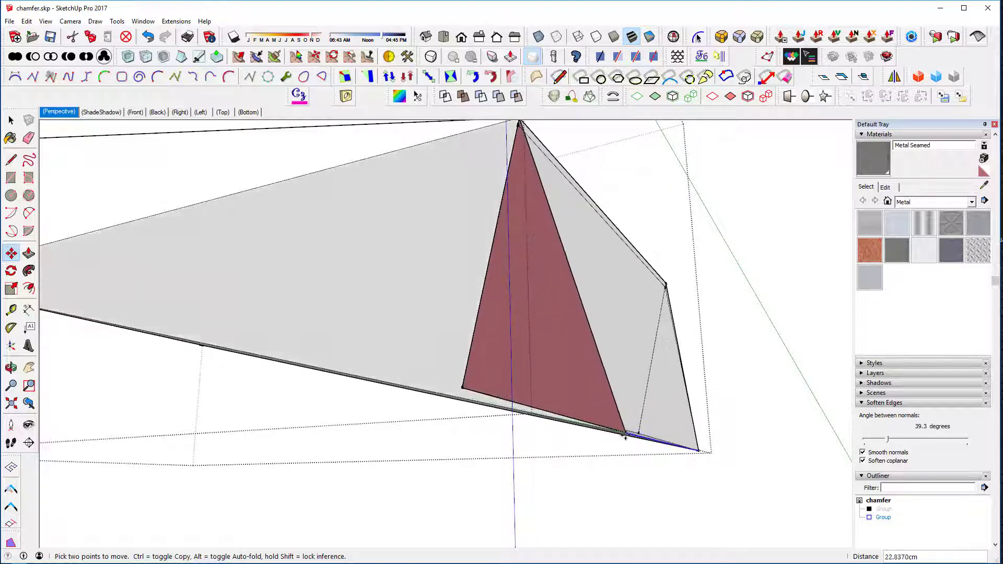
pyautogui.click(626, 435)
pyautogui.hotkey('ctrl', 'z')
pyautogui.moveTo(627, 431); pyautogui.dragTo(477, 382, button='middle')
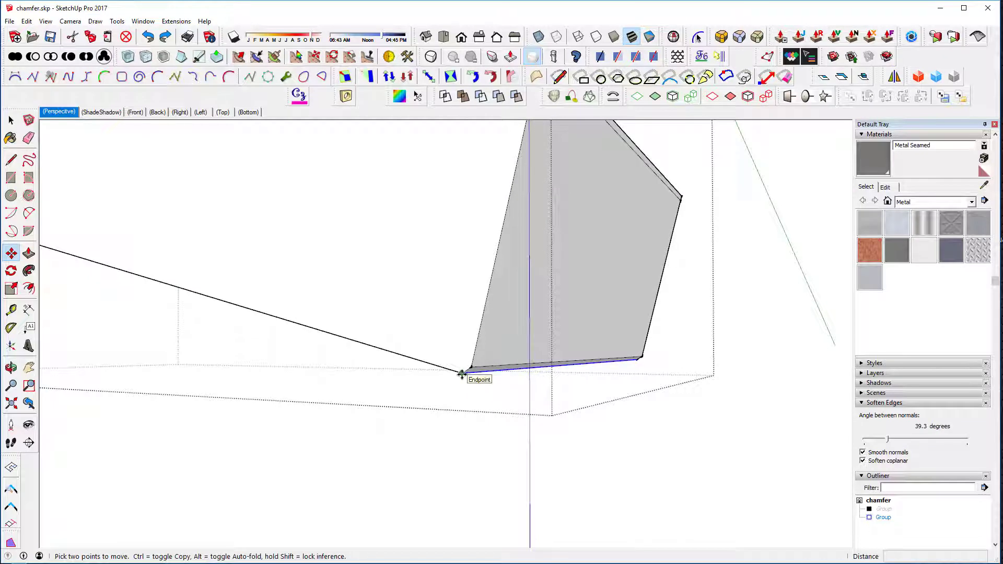
pyautogui.click(462, 374)
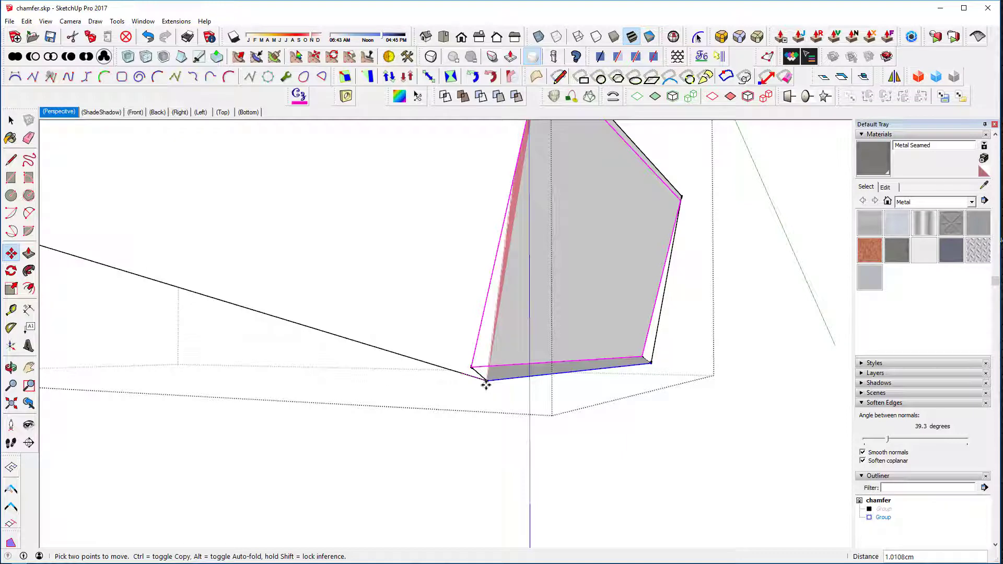
pyautogui.click(471, 366)
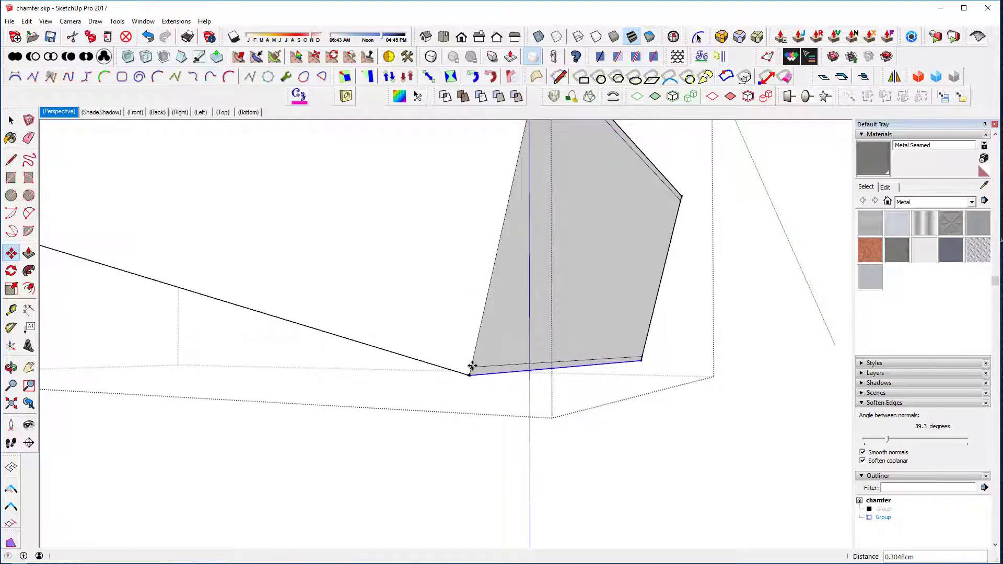
pyautogui.moveTo(471, 366); pyautogui.dragTo(269, 277, button='middle')
# Step: Move the top chamfer edge's endpoint onto the neighbouring corner vertex, sharpening the top edge
pyautogui.scroll(3, 240, 224)
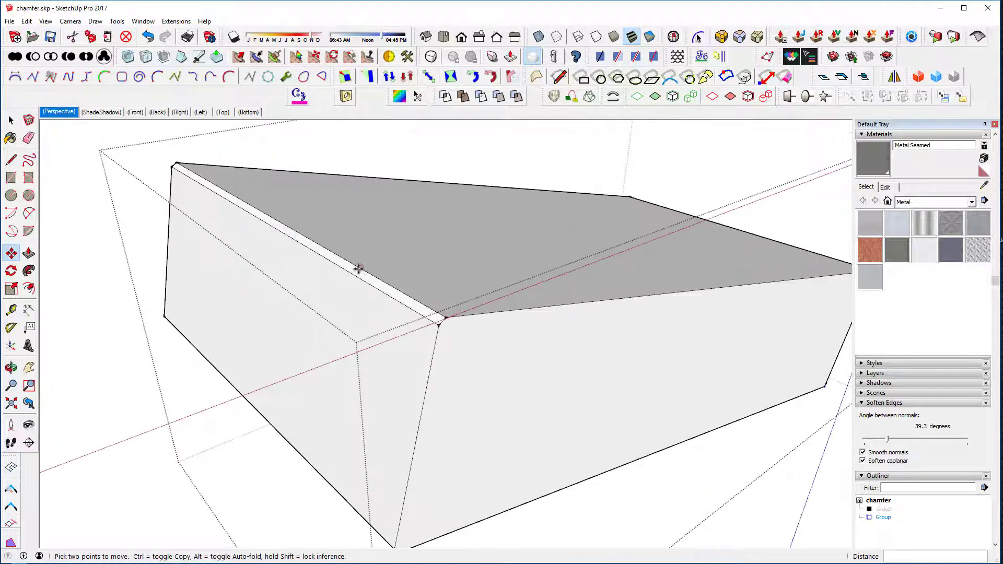
pyautogui.press('space')
pyautogui.click(407, 297)
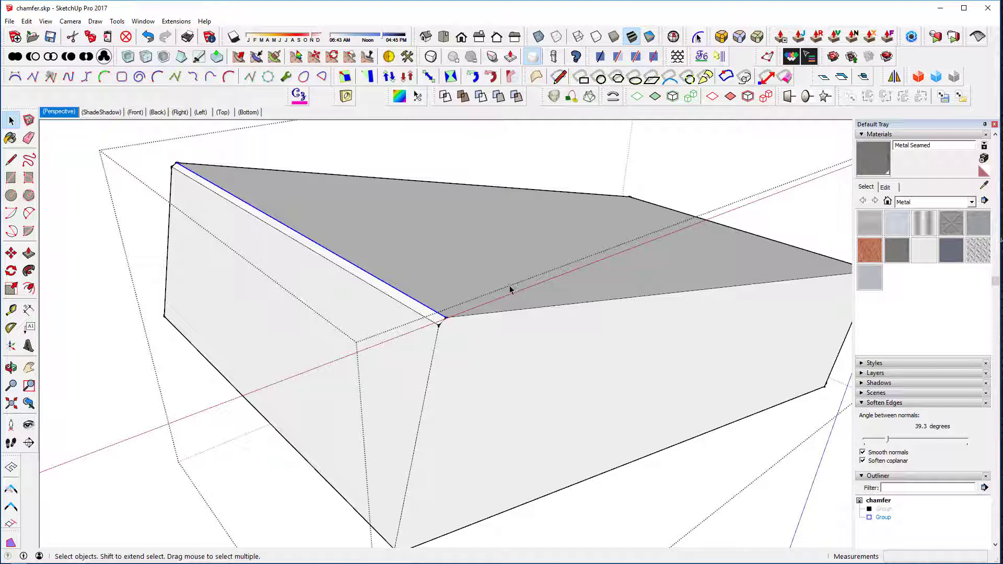
pyautogui.press('m')
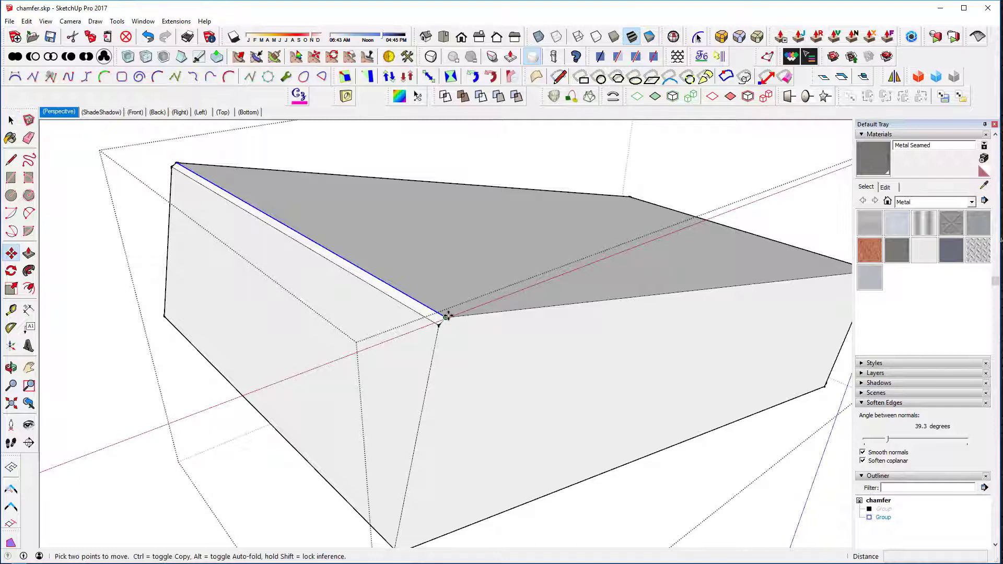
pyautogui.click(446, 317)
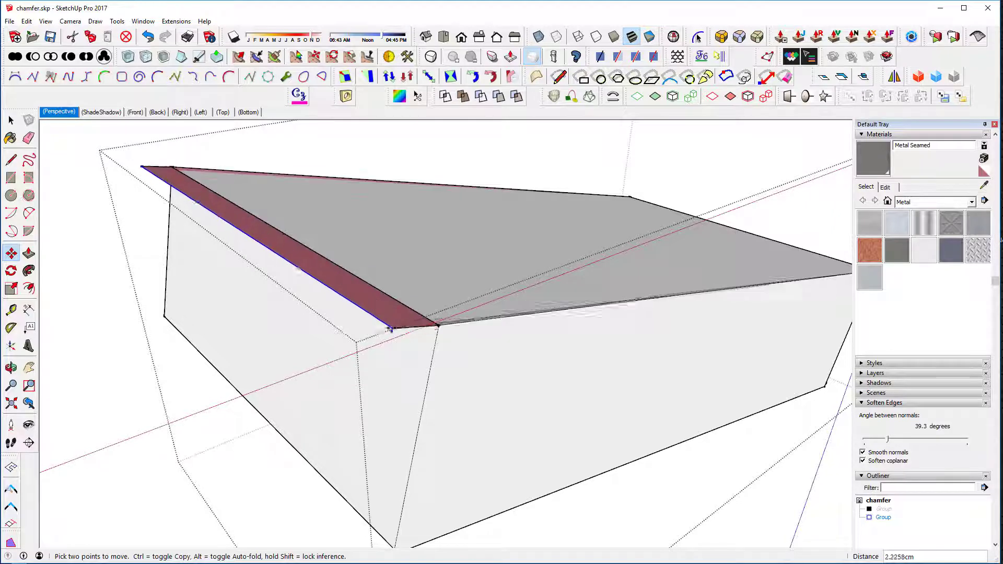
pyautogui.click(436, 317)
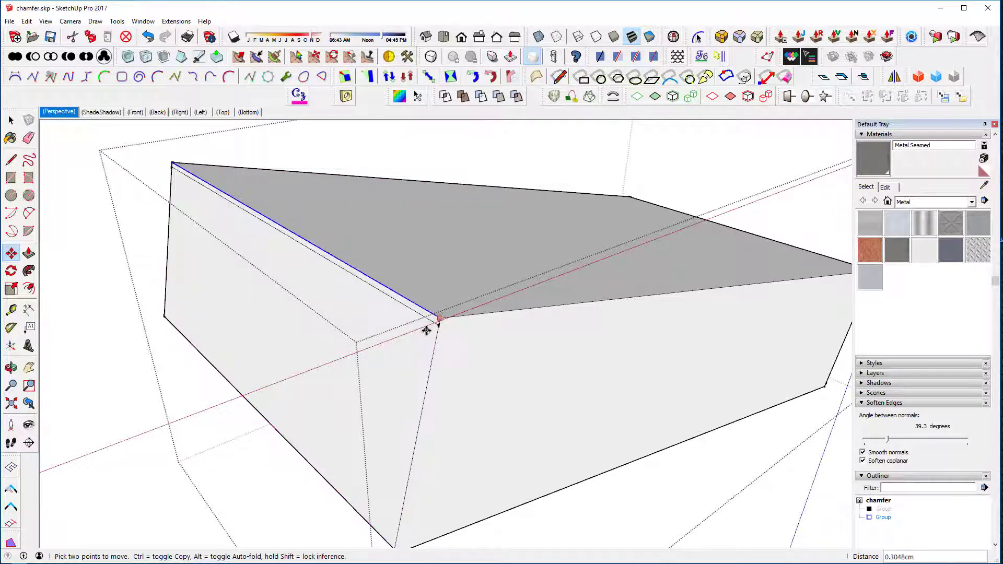
pyautogui.scroll(-3, 439, 324)
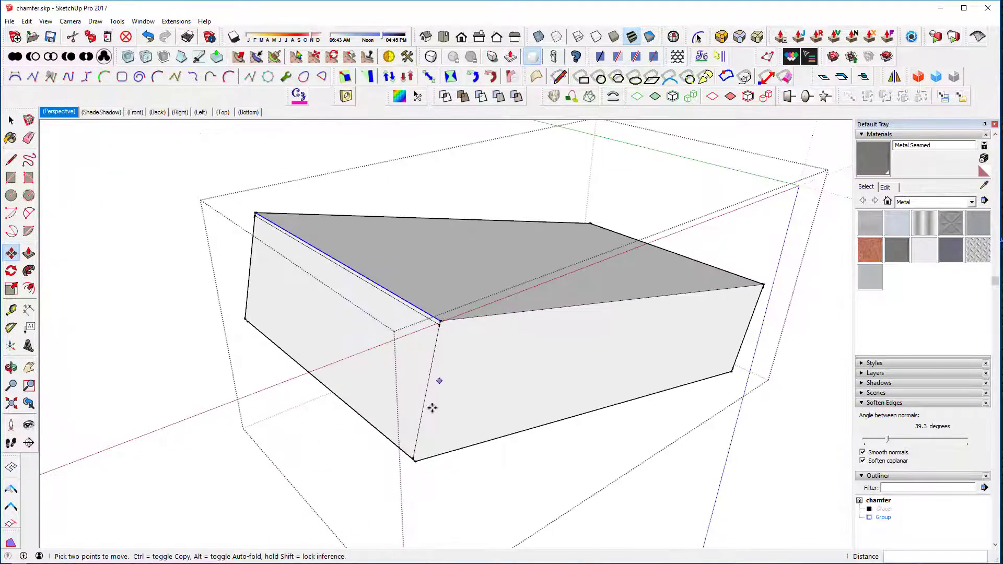
# Step: From beneath the box, move the bottom chamfer edge 0.3048 cm onto its neighbouring corner
pyautogui.moveTo(386, 464); pyautogui.dragTo(414, 359, button='middle')
pyautogui.scroll(5, 407, 361)
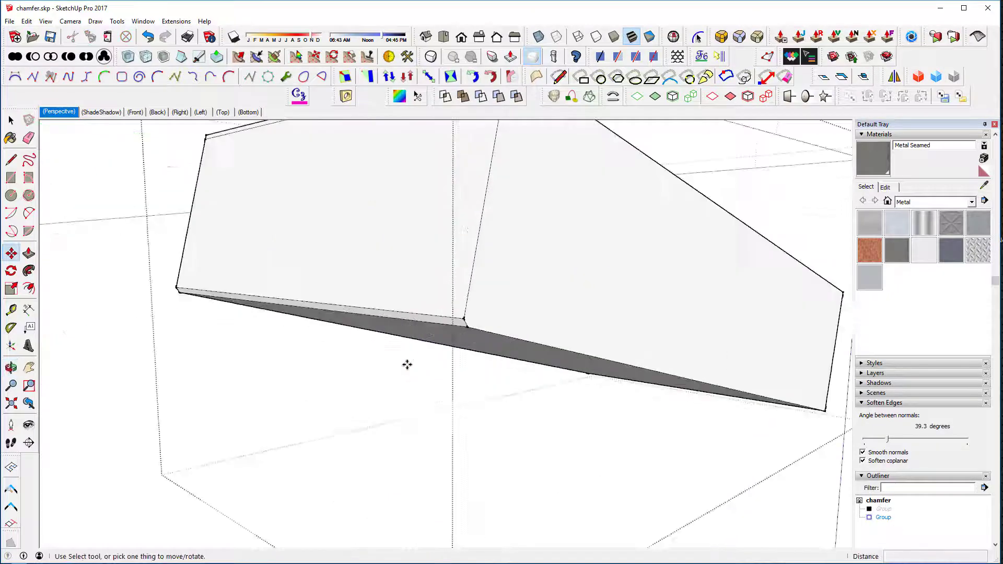
pyautogui.press('space')
pyautogui.scroll(-3, 429, 300)
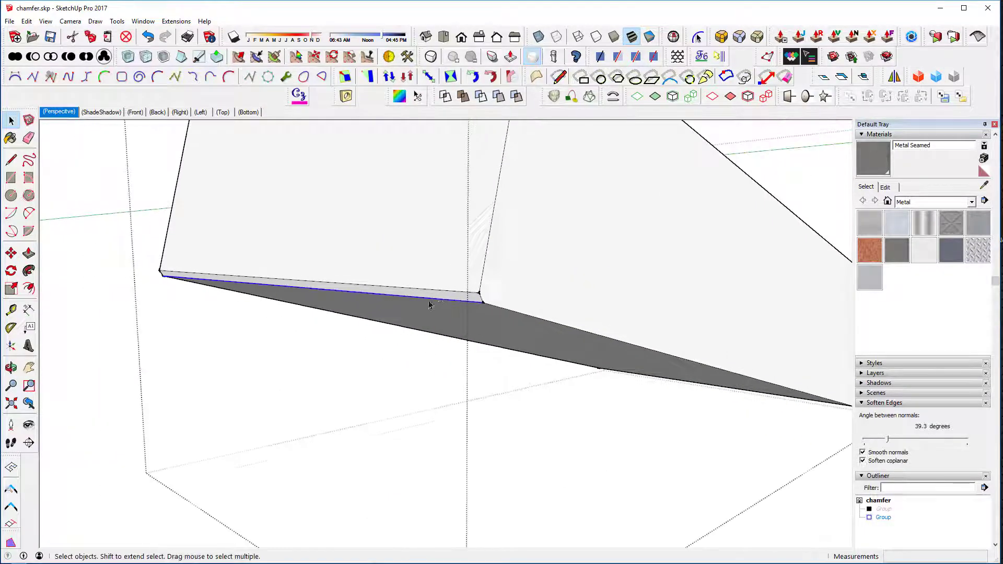
pyautogui.moveTo(429, 300); pyautogui.dragTo(437, 264, button='middle')
pyautogui.scroll(1, 435, 270)
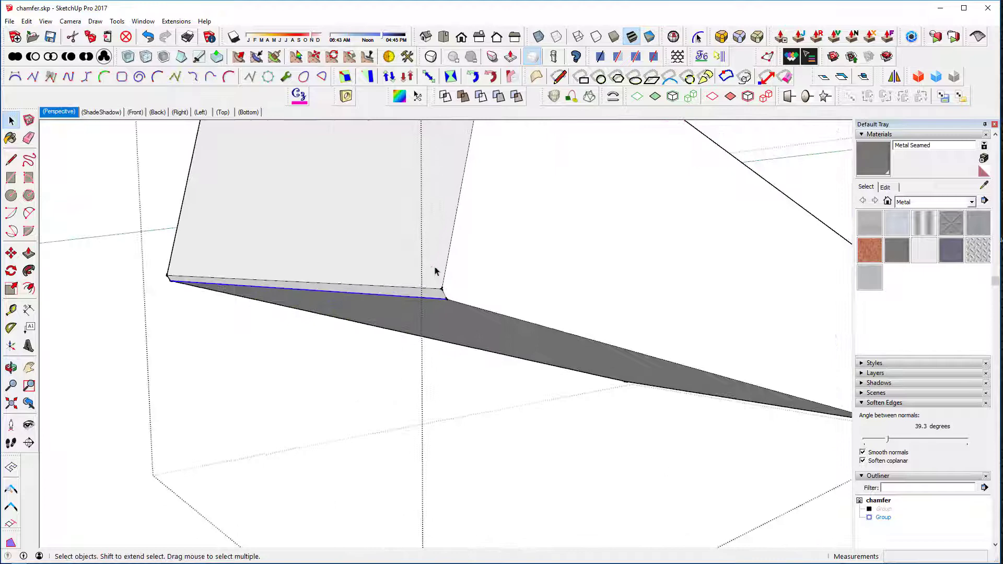
pyautogui.press('m')
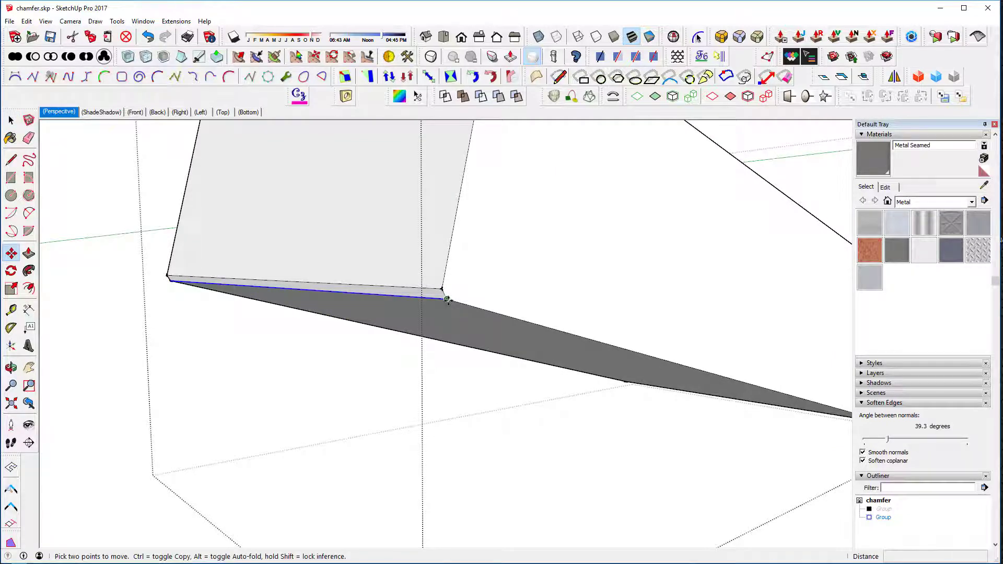
pyautogui.click(448, 300)
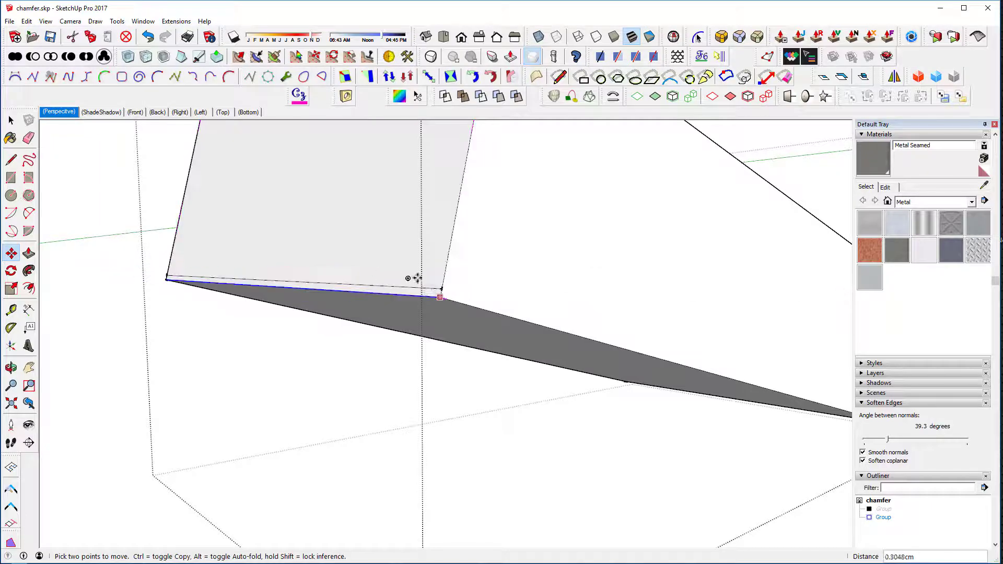
pyautogui.click(442, 288)
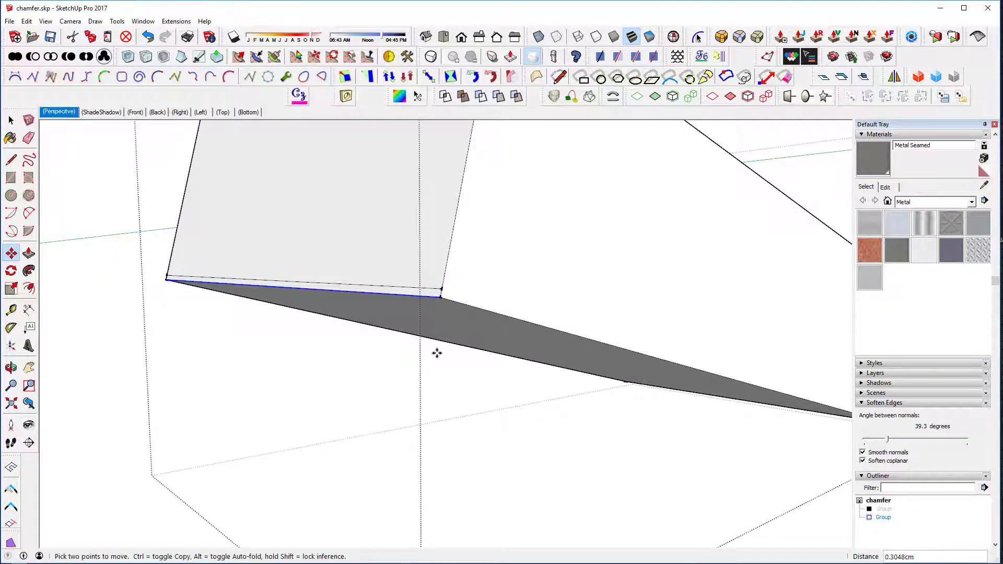
pyautogui.moveTo(437, 352); pyautogui.dragTo(578, 365, button='middle')
# Step: Erase the leftover chamfer edges along the top and bottom of the box, front and back
pyautogui.press('space')
pyautogui.scroll(3, 425, 330)
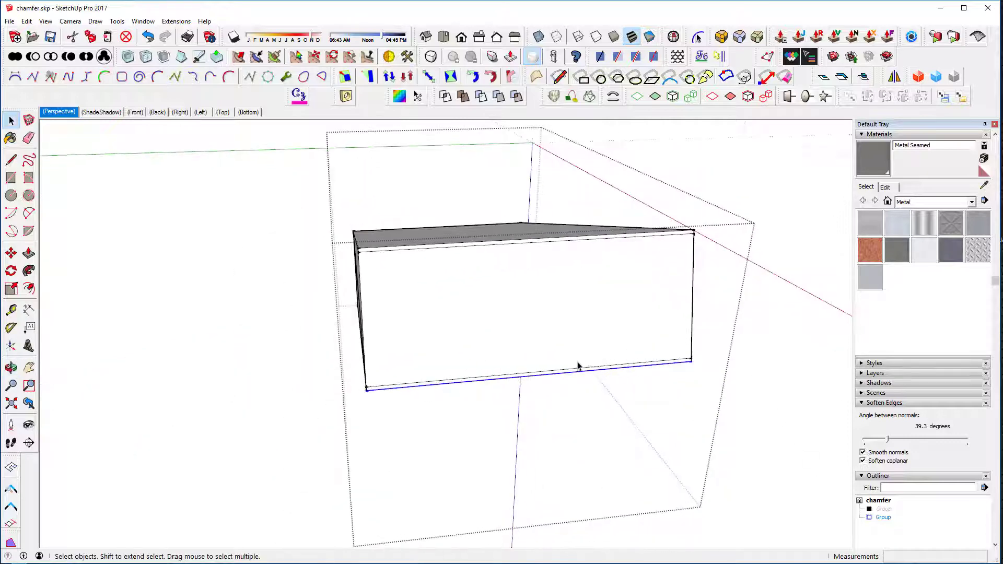
pyautogui.press('Escape')
pyautogui.scroll(2, 566, 367)
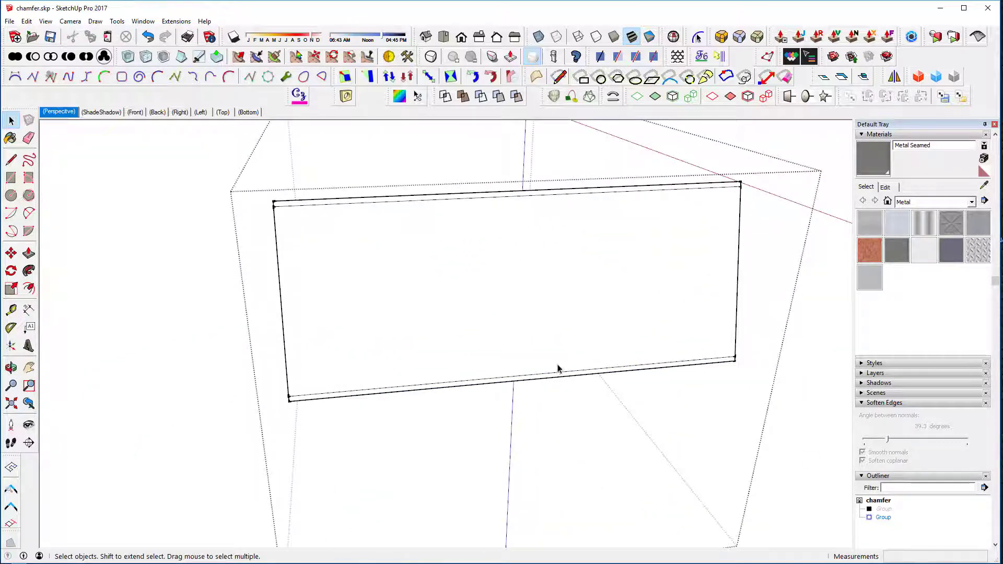
pyautogui.press('e')
pyautogui.click(561, 366)
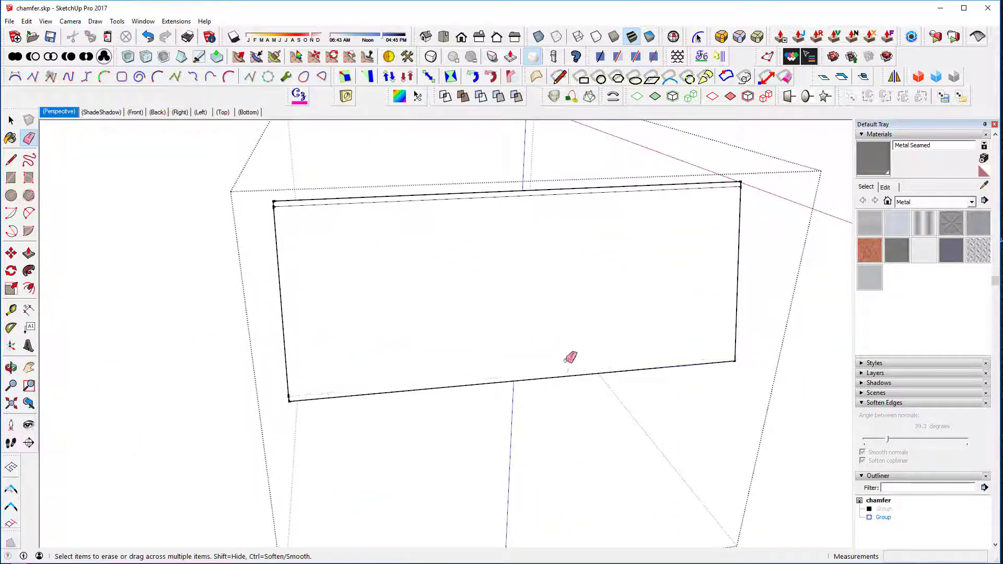
pyautogui.click(498, 193)
pyautogui.moveTo(524, 231)
pyautogui.mouseDown(button='middle')
pyautogui.moveTo(470, 240)
pyautogui.moveTo(661, 280)
pyautogui.moveTo(467, 280)
pyautogui.moveTo(354, 306)
pyautogui.moveTo(451, 253)
pyautogui.mouseUp(button='middle')
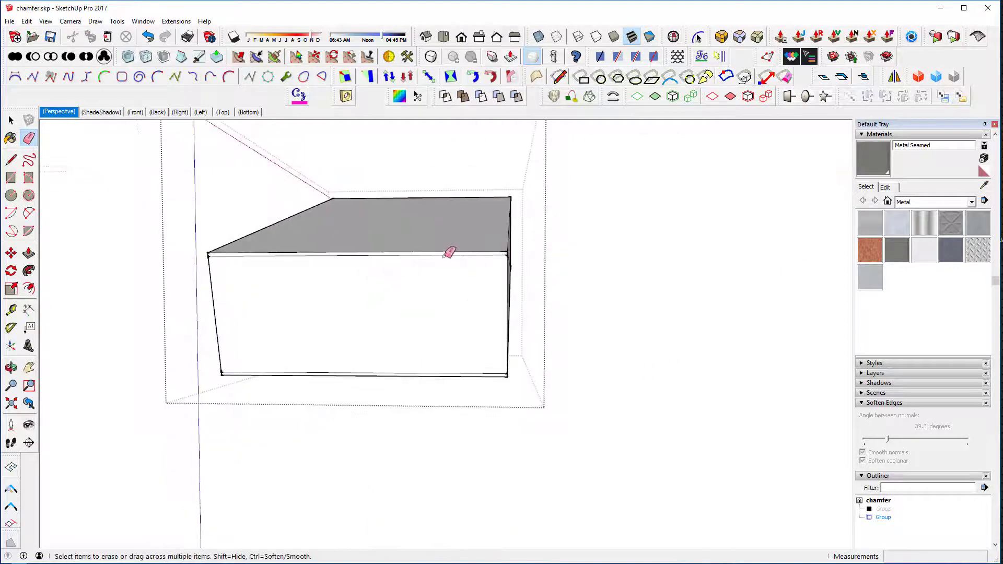
pyautogui.click(448, 252)
pyautogui.click(457, 372)
pyautogui.moveTo(451, 320)
pyautogui.mouseDown(button='middle')
pyautogui.moveTo(189, 349)
pyautogui.moveTo(337, 274)
pyautogui.mouseUp(button='middle')
# Step: Undo the accidental erasures of the front-face diagonal and the front face, then return to Select
pyautogui.click(335, 277)
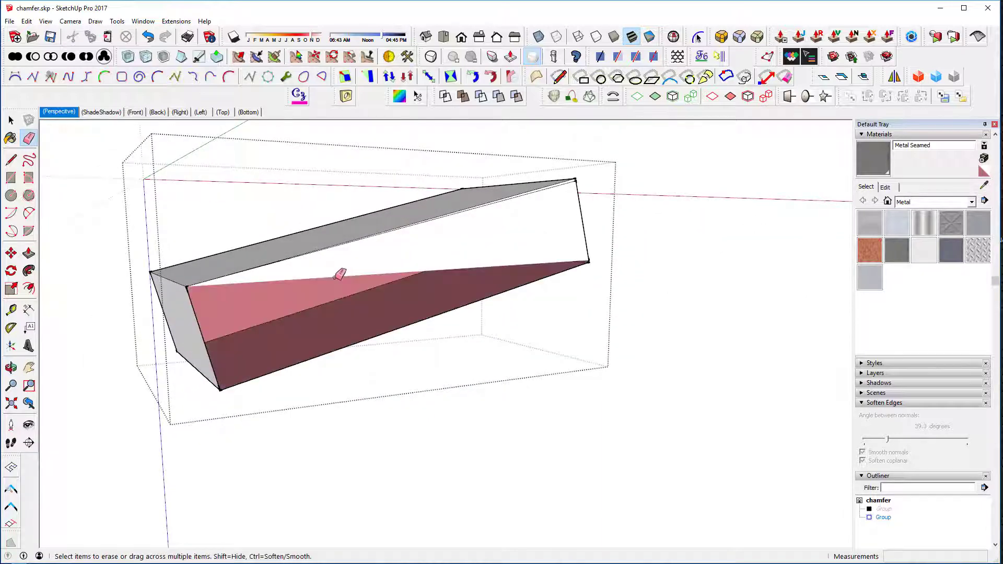
pyautogui.hotkey('ctrl', 'z')
pyautogui.moveTo(344, 279)
pyautogui.mouseDown(button='middle')
pyautogui.moveTo(528, 237)
pyautogui.moveTo(625, 256)
pyautogui.moveTo(564, 277)
pyautogui.moveTo(528, 312)
pyautogui.moveTo(307, 318)
pyautogui.moveTo(482, 250)
pyautogui.moveTo(352, 258)
pyautogui.moveTo(485, 197)
pyautogui.mouseUp(button='middle')
pyautogui.scroll(4, 511, 206)
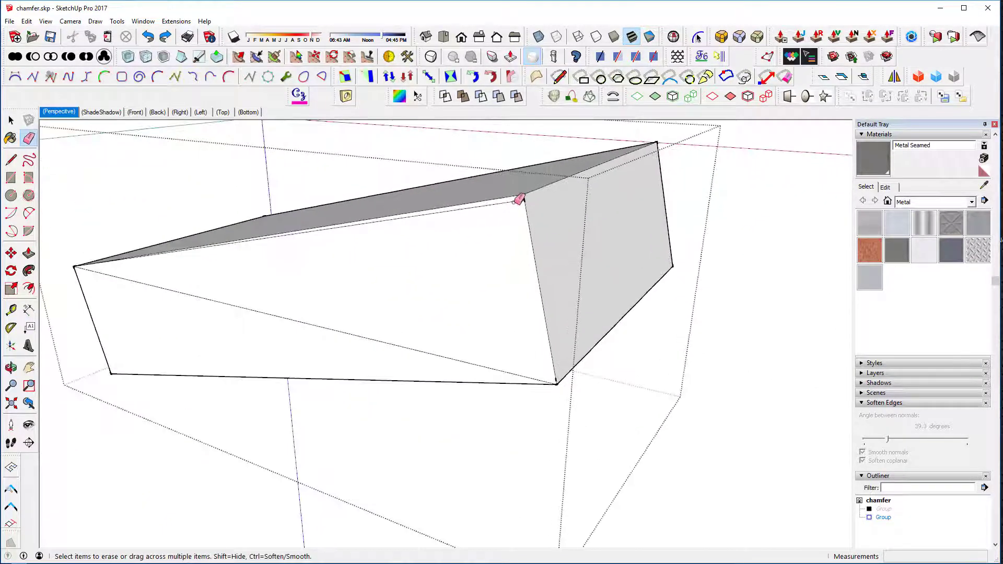
pyautogui.click(519, 199)
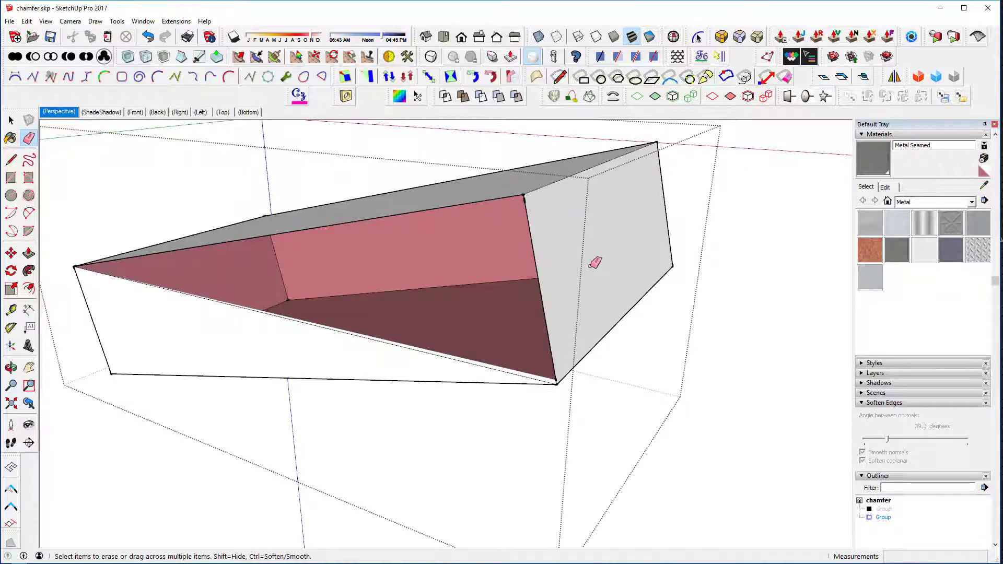
pyautogui.hotkey('ctrl', 'z')
pyautogui.scroll(-3, 596, 260)
pyautogui.moveTo(385, 282)
pyautogui.mouseDown(button='middle')
pyautogui.moveTo(682, 276)
pyautogui.moveTo(564, 285)
pyautogui.moveTo(773, 289)
pyautogui.moveTo(671, 292)
pyautogui.mouseUp(button='middle')
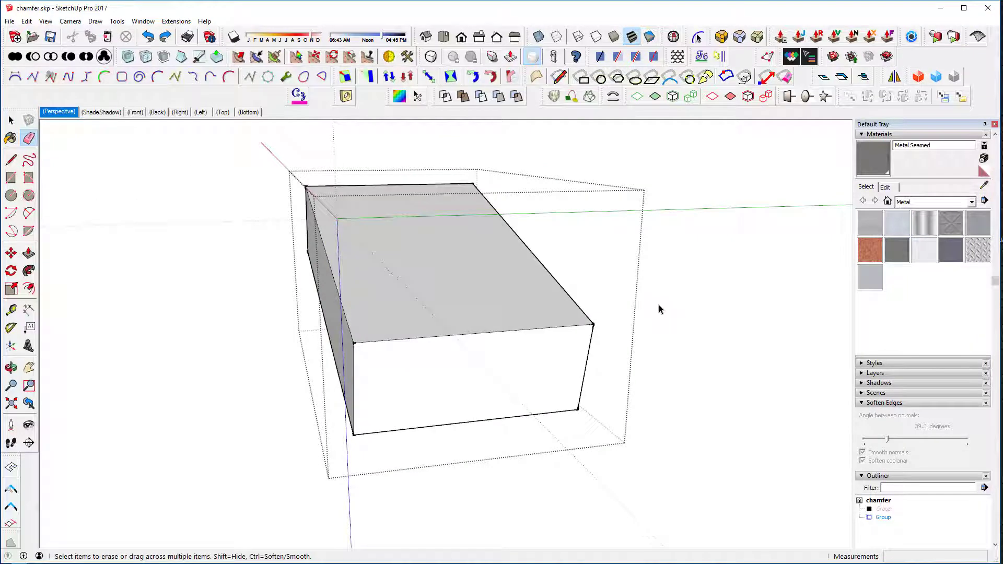
pyautogui.press('space')
pyautogui.rightClick(883, 510)
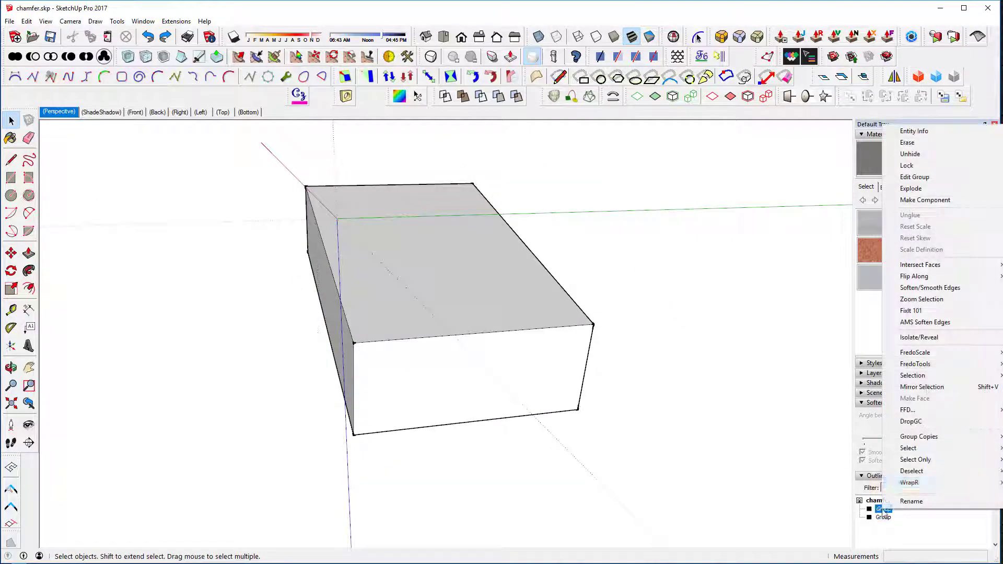
pyautogui.click(910, 154)
pyautogui.moveTo(490, 359); pyautogui.dragTo(565, 354, button='middle')
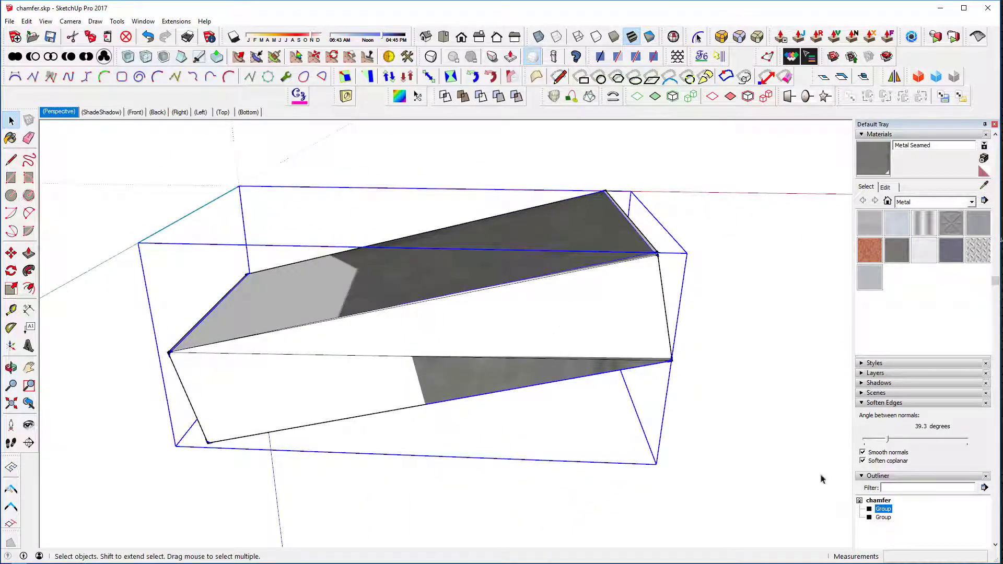
pyautogui.rightClick(886, 513)
pyautogui.click(931, 157)
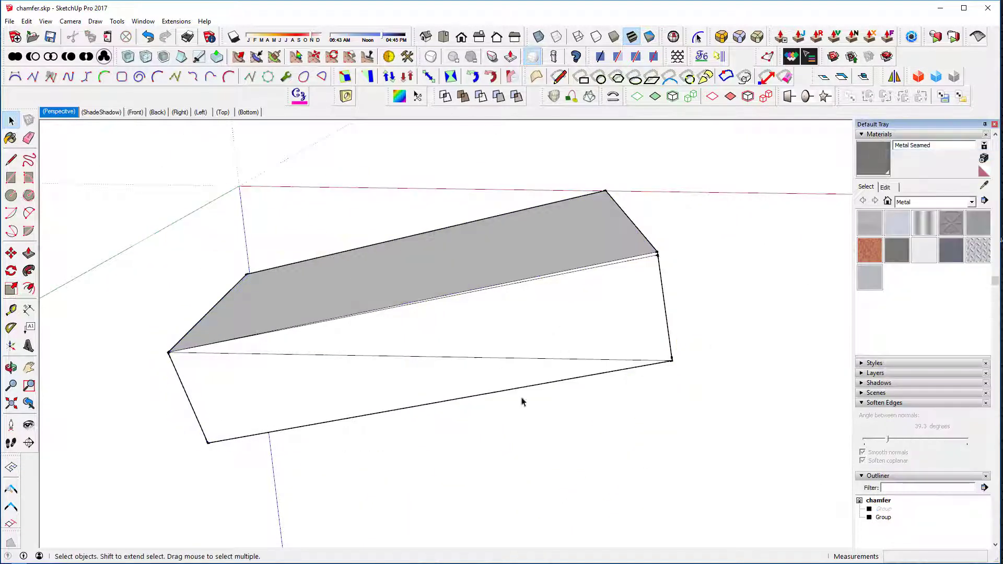
pyautogui.moveTo(450, 374); pyautogui.dragTo(543, 320, button='middle')
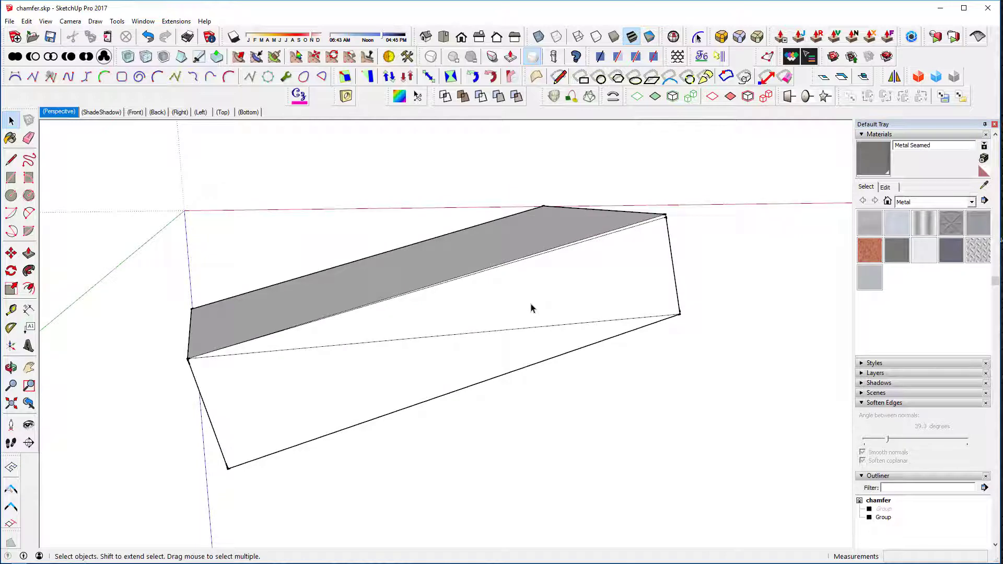
# Step: Open the box group for editing and try selecting the two chamfer edges
pyautogui.click(531, 308)
pyautogui.doubleClick(530, 309)
pyautogui.tripleClick(531, 308)
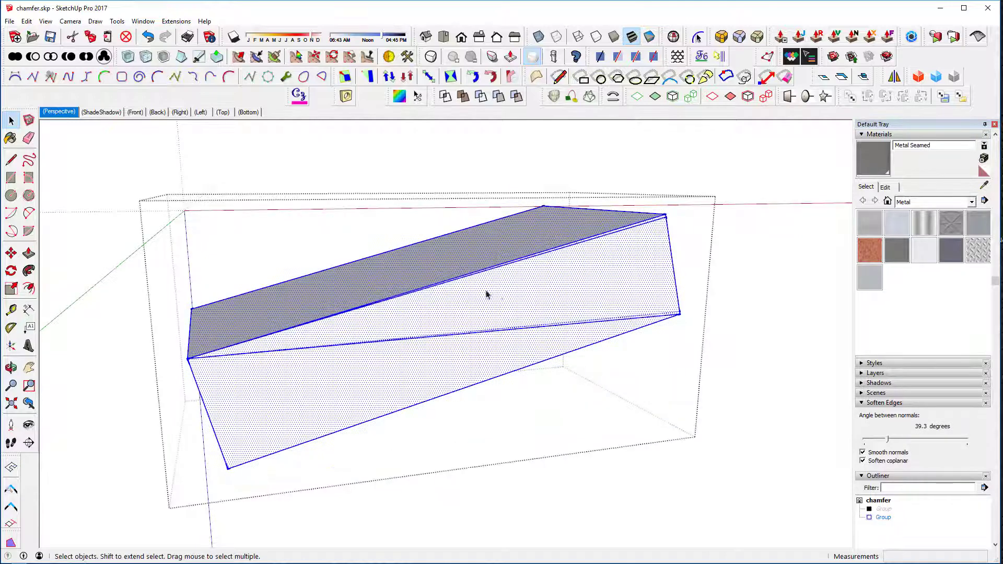
pyautogui.hotkey('ctrl', 't')
pyautogui.scroll(3, 477, 307)
pyautogui.scroll(1, 547, 264)
pyautogui.scroll(-1, 527, 269)
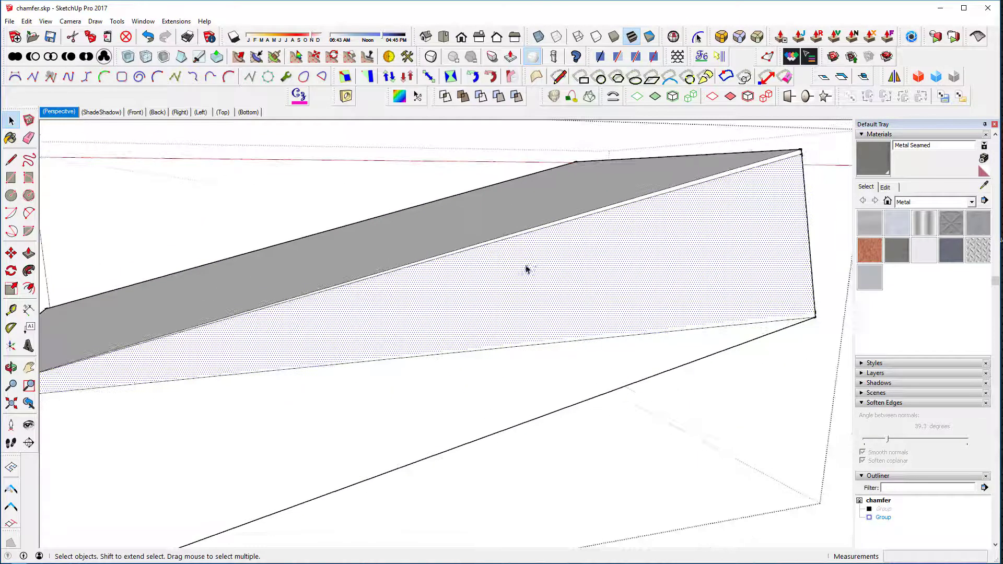
pyautogui.scroll(1, 617, 223)
pyautogui.click(621, 202)
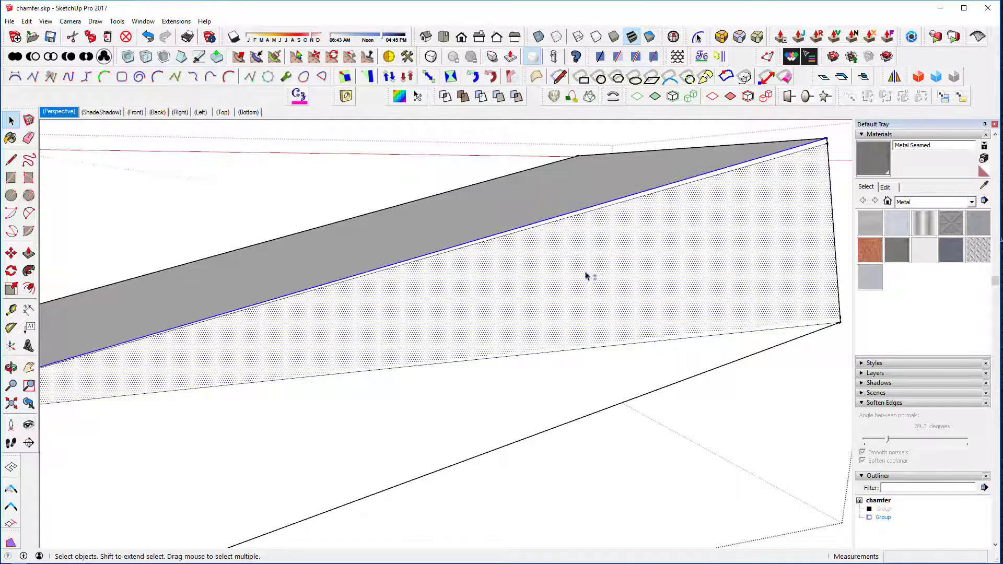
pyautogui.scroll(1, 542, 271)
pyautogui.scroll(-1, 541, 256)
pyautogui.scroll(1, 517, 241)
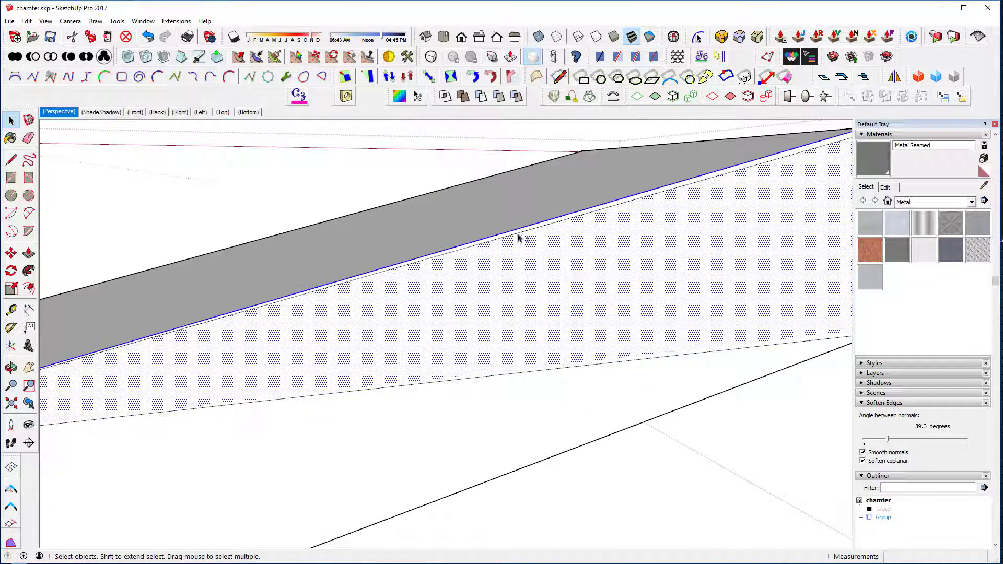
pyautogui.keyDown('shift'); pyautogui.click(519, 236); pyautogui.keyUp('shift')
pyautogui.scroll(-1, 524, 261)
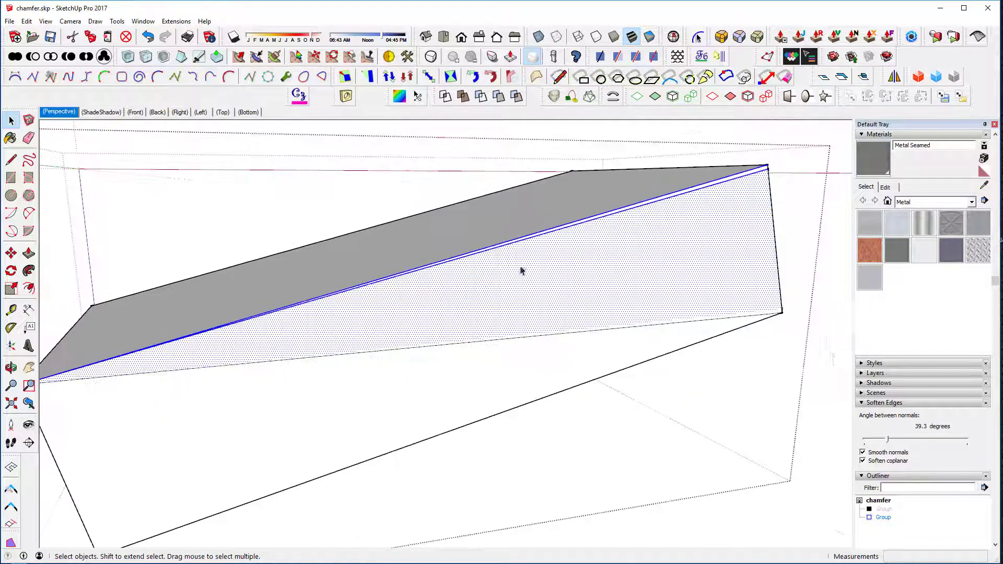
pyautogui.click(454, 389)
# Step: Select the lower side face together with the thin chamfer face
pyautogui.click(426, 355)
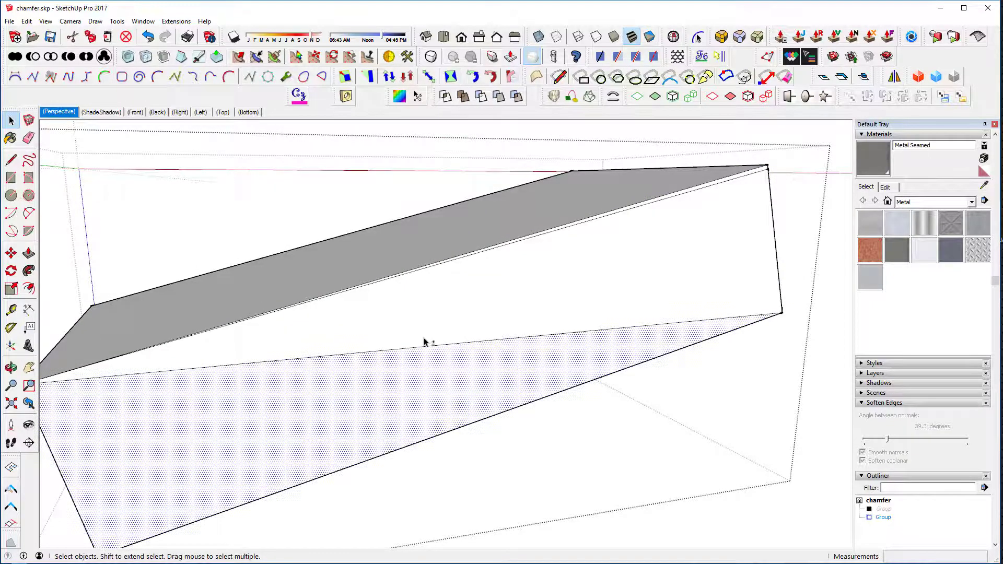
pyautogui.keyDown('shift'); pyautogui.click(376, 308); pyautogui.keyUp('shift')
pyautogui.scroll(2, 383, 304)
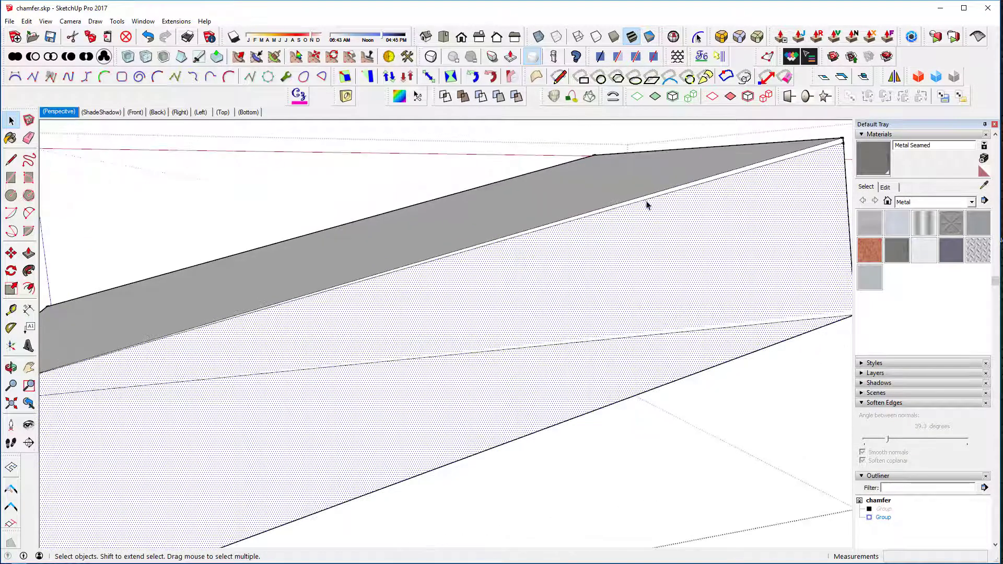
pyautogui.moveTo(647, 205); pyautogui.dragTo(604, 315, button='middle')
pyautogui.scroll(1, 608, 314)
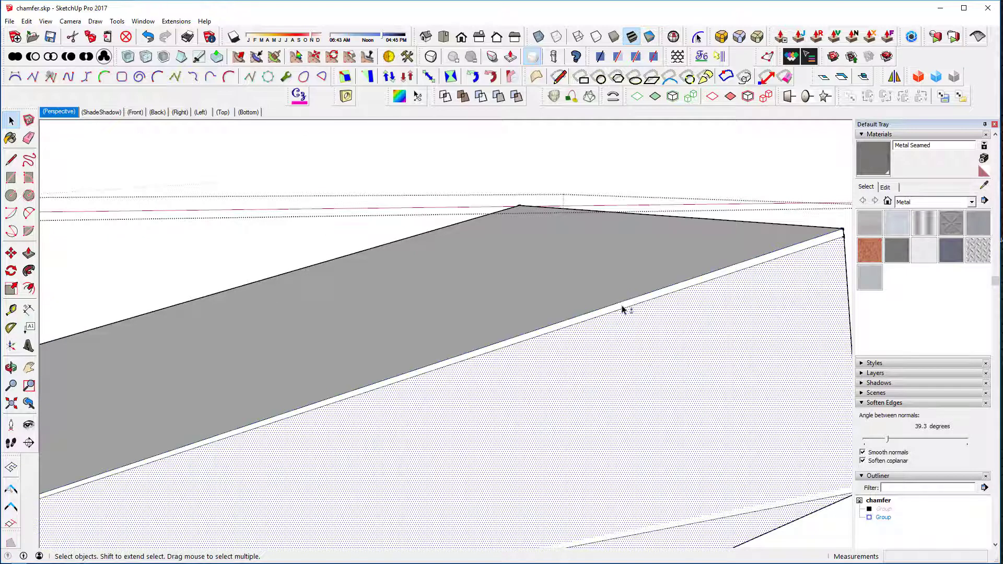
pyautogui.scroll(-5, 623, 309)
pyautogui.moveTo(622, 309)
pyautogui.mouseDown(button='middle')
pyautogui.moveTo(617, 302)
pyautogui.moveTo(631, 312)
pyautogui.mouseUp(button='middle')
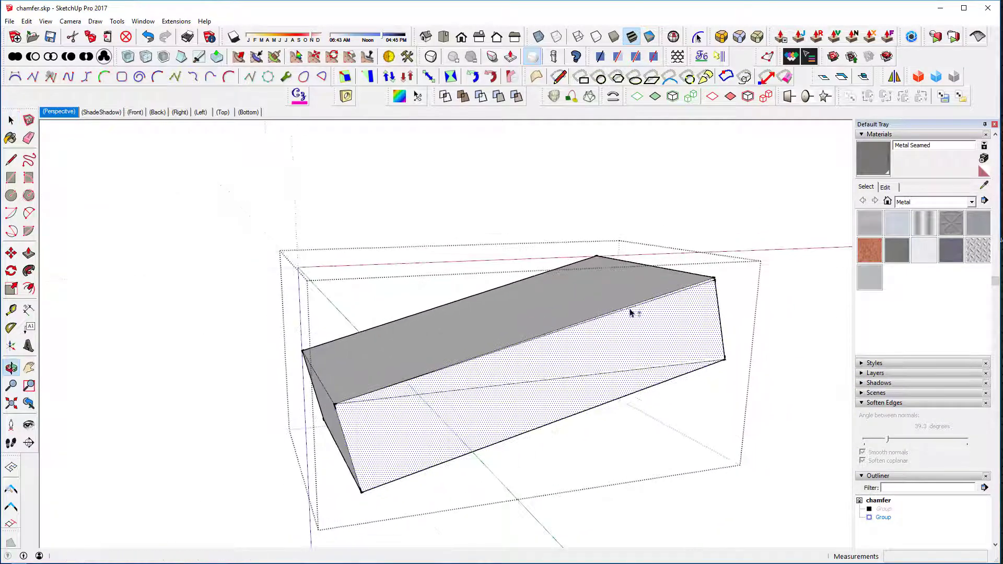
# Step: Make the selected faces planar with the Best plane, erase the diagonal seam, and close the group
pyautogui.click(368, 58)
pyautogui.click(485, 298)
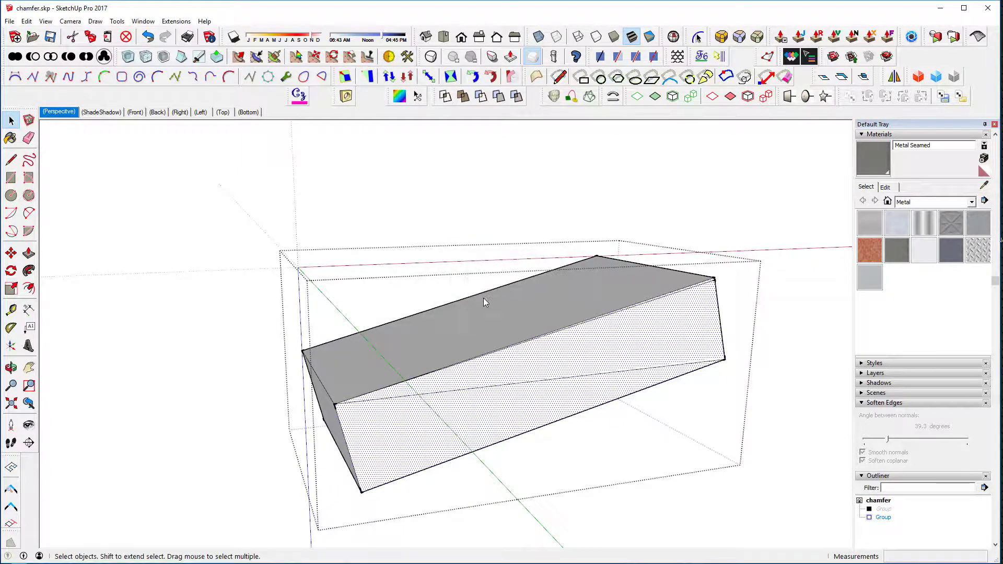
pyautogui.click(506, 383)
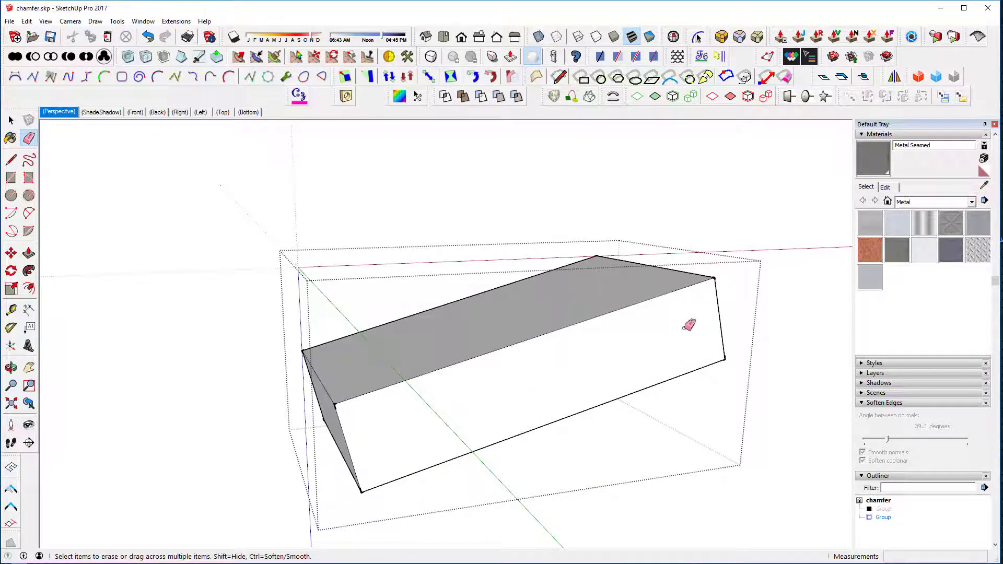
pyautogui.moveTo(689, 325); pyautogui.dragTo(658, 412, button='middle')
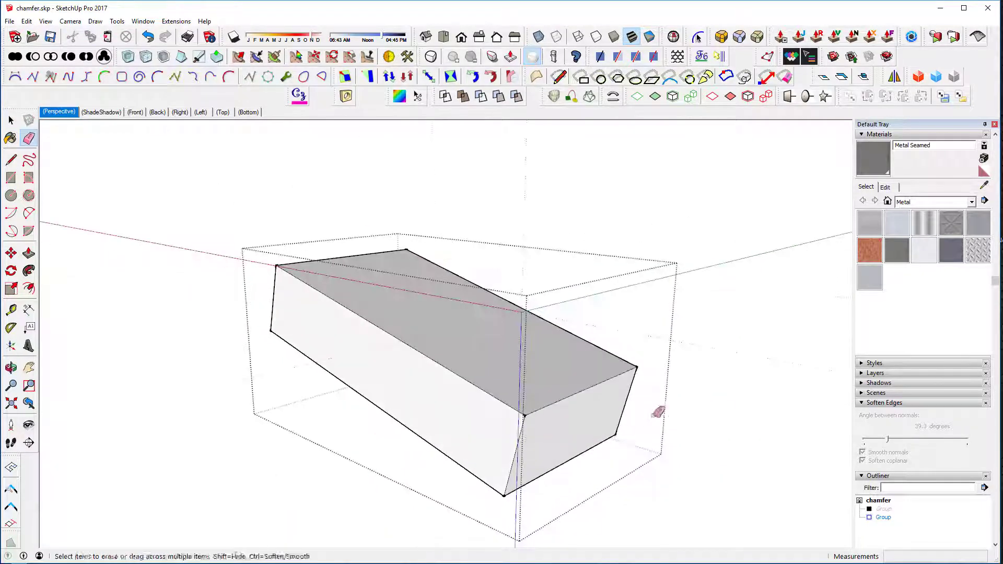
pyautogui.click(689, 379)
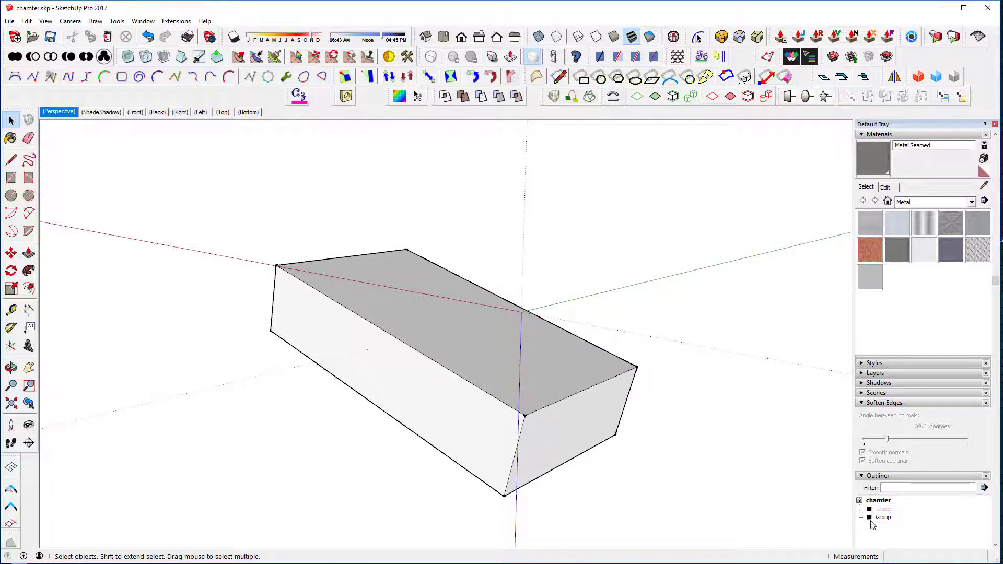
# Step: Unhide the original Metal Seamed chamfered group and orbit to compare its chamfer strips with the edited box
pyautogui.rightClick(888, 510)
pyautogui.click(914, 156)
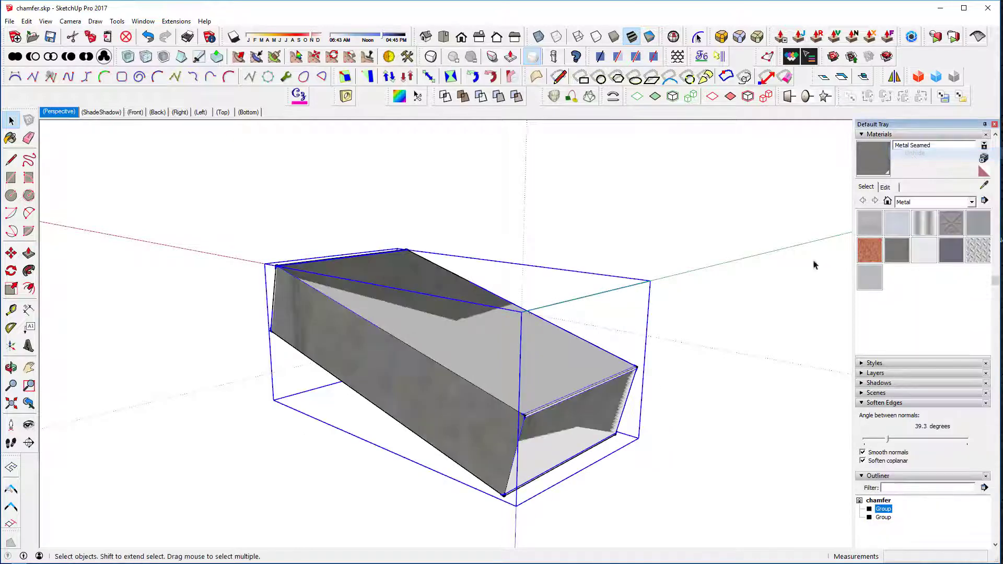
pyautogui.moveTo(815, 264); pyautogui.dragTo(325, 461, button='middle')
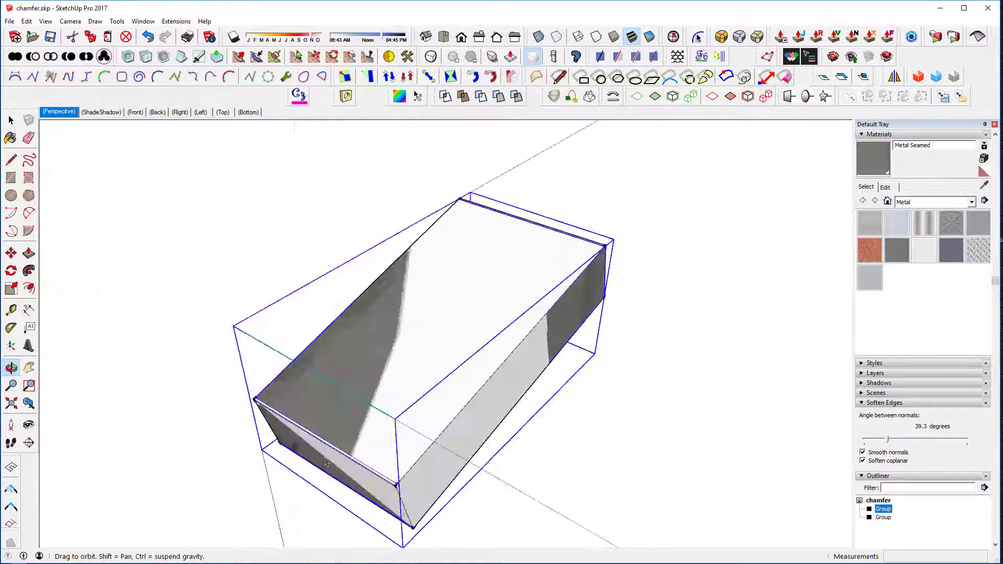
pyautogui.moveTo(393, 492); pyautogui.dragTo(542, 413, button='middle')
pyautogui.scroll(10, 542, 414)
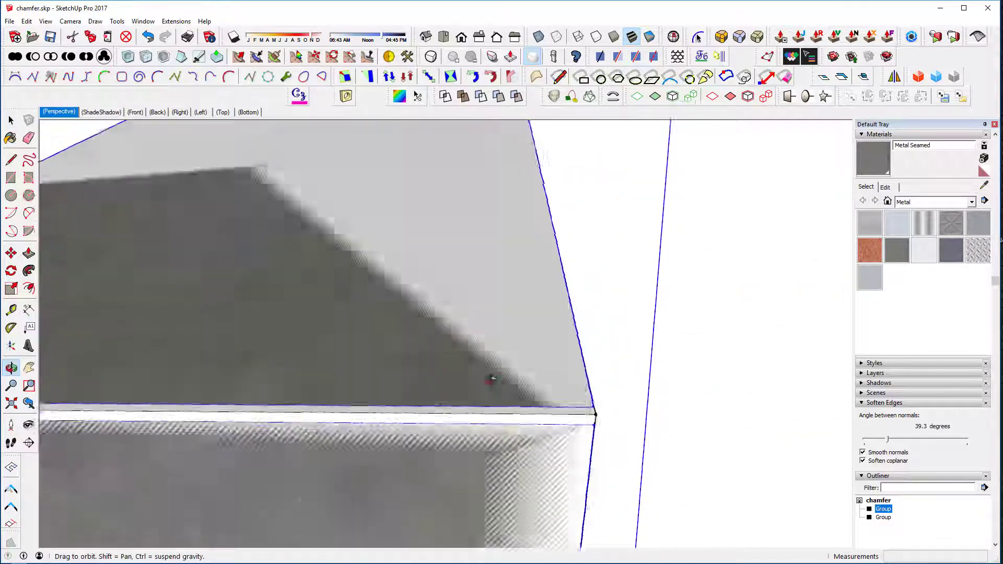
pyautogui.moveTo(492, 378); pyautogui.dragTo(265, 324, button='middle')
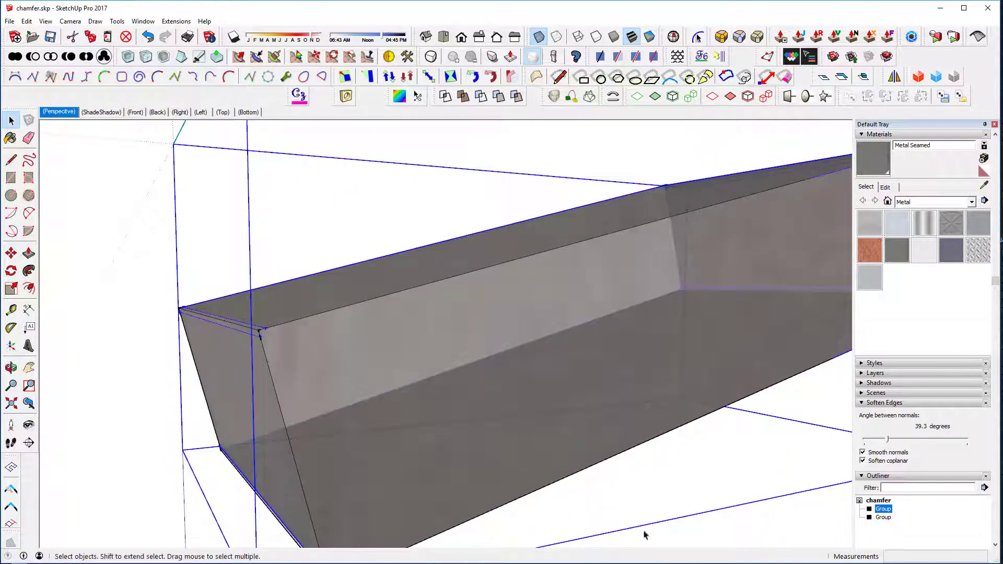